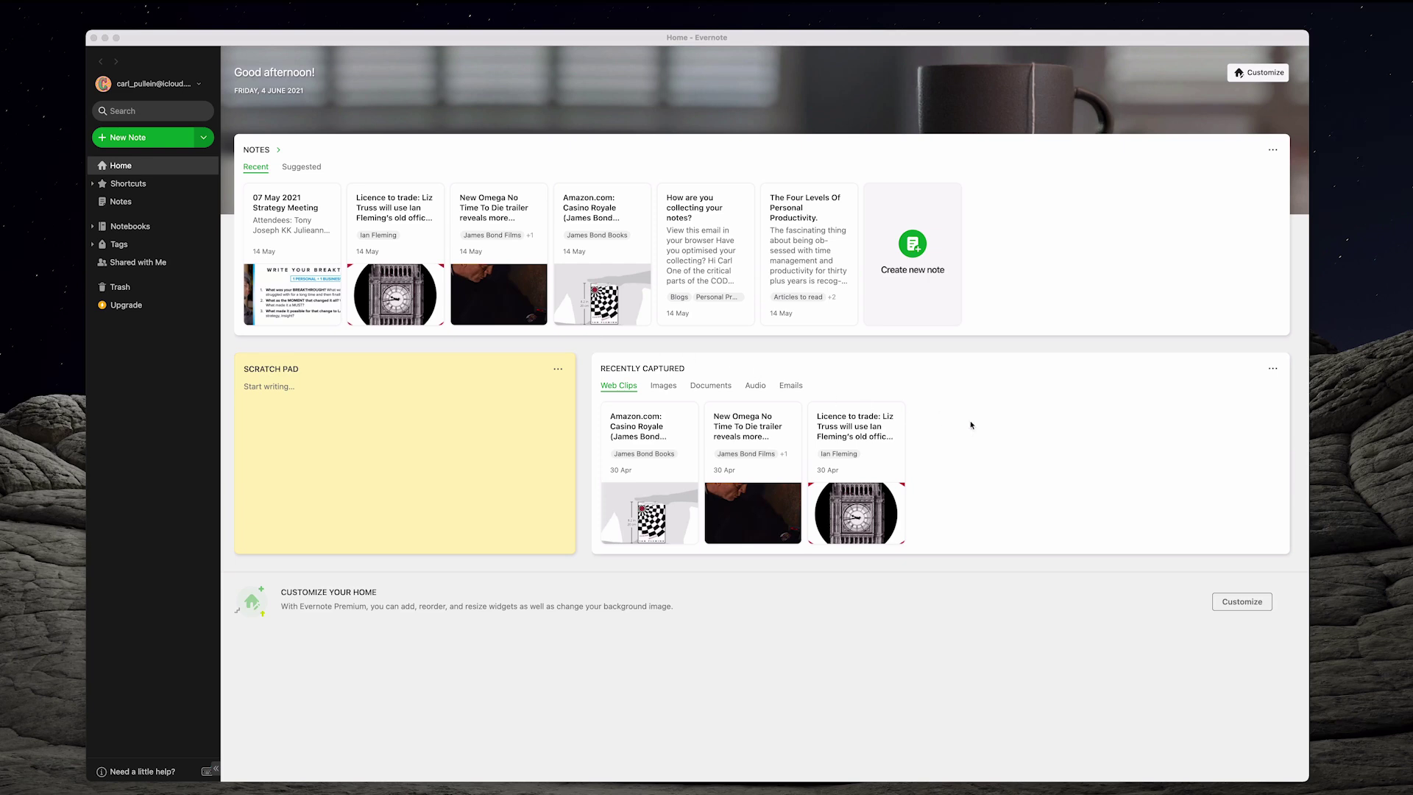
- Use the quick switcher with 'James' to show notes tagged James Bond Films
left_click(1009, 433)
key("super+j")
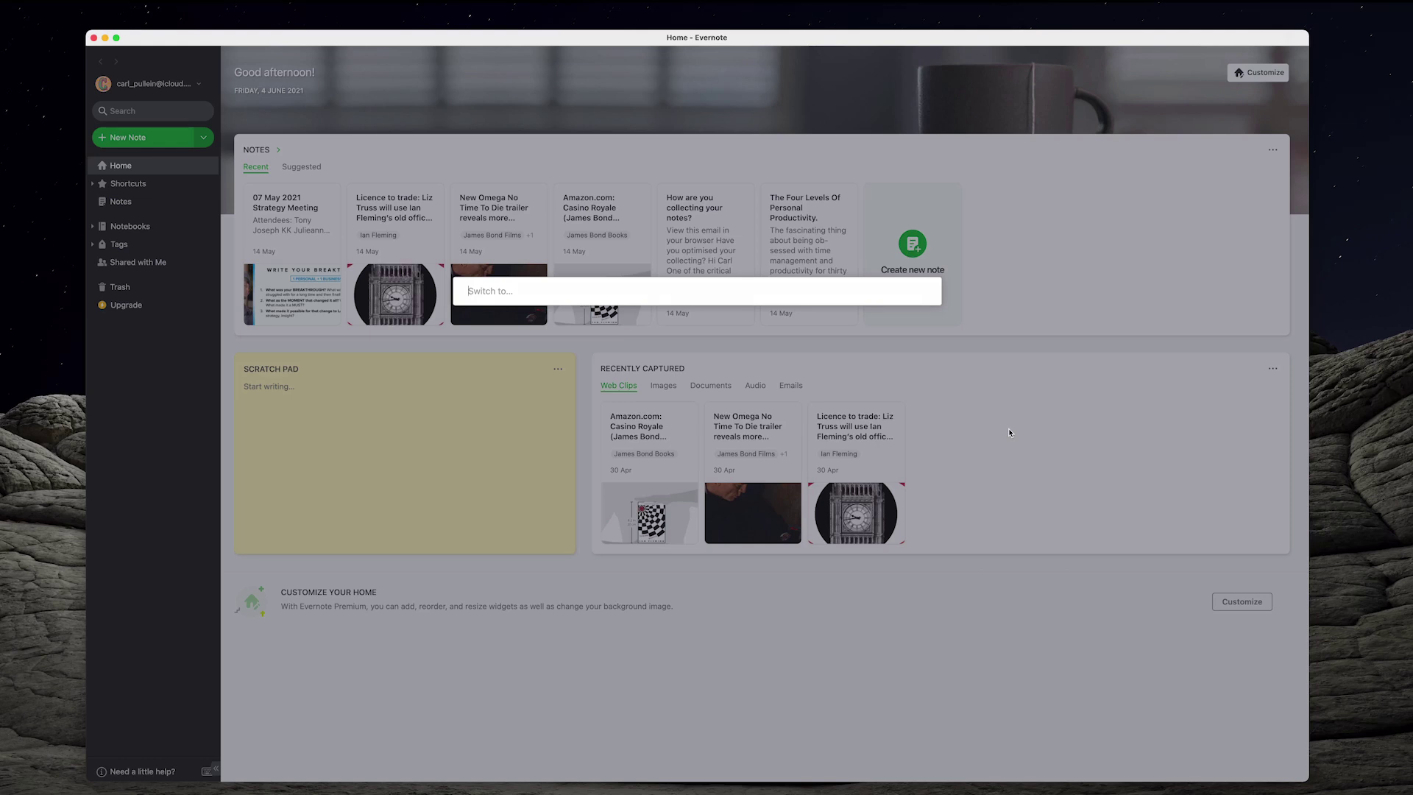
type("James")
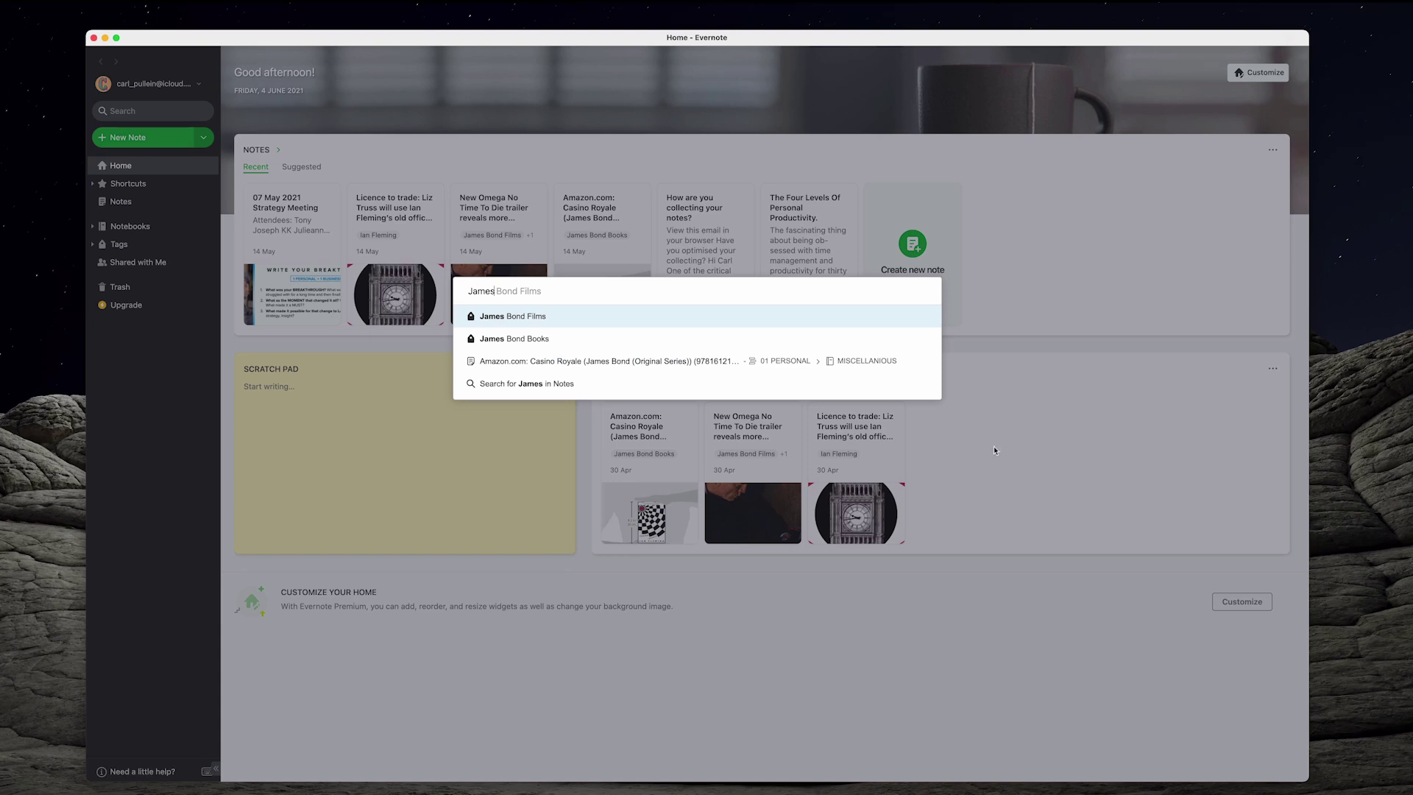
left_click(518, 318)
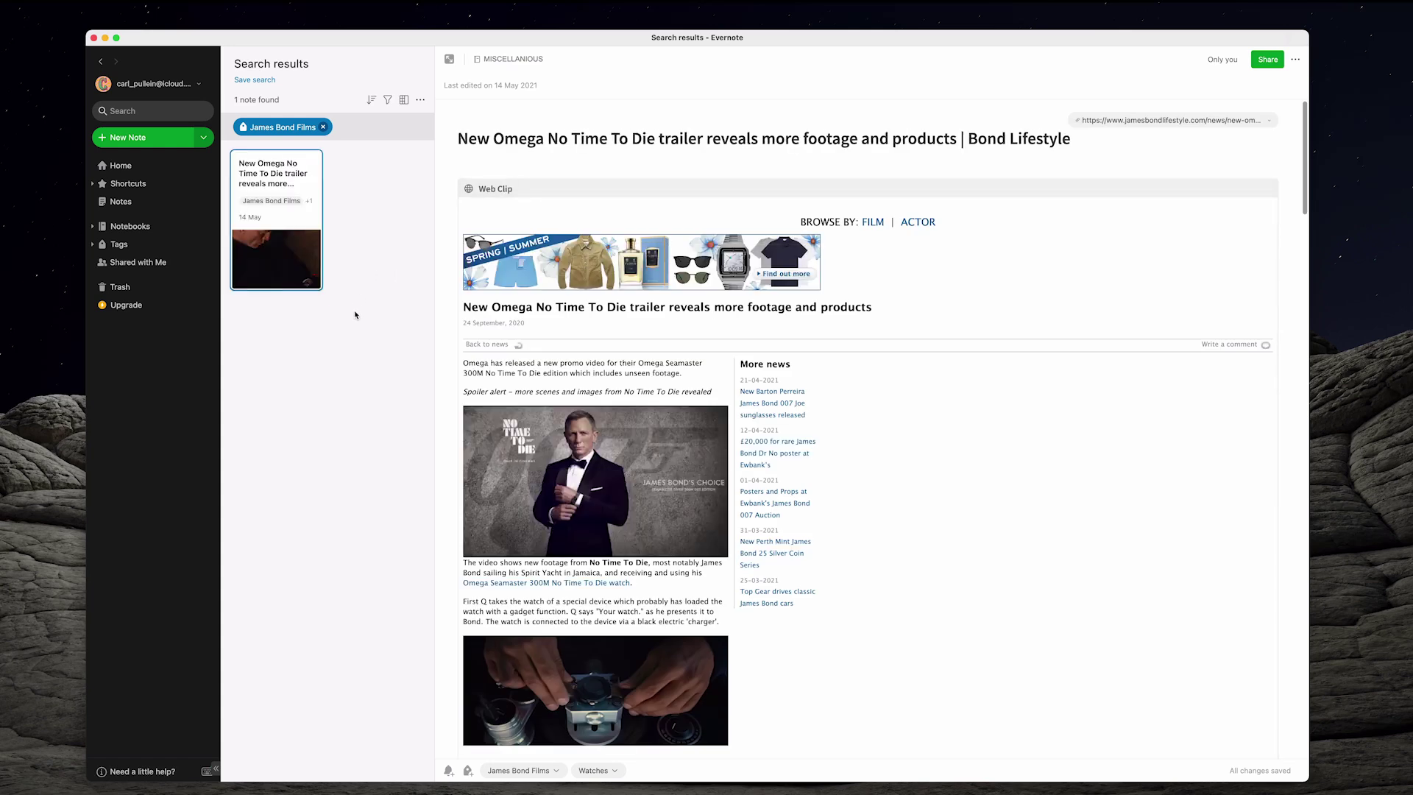
- Search all notes for 'lizz' from the quick switcher
key("super+j")
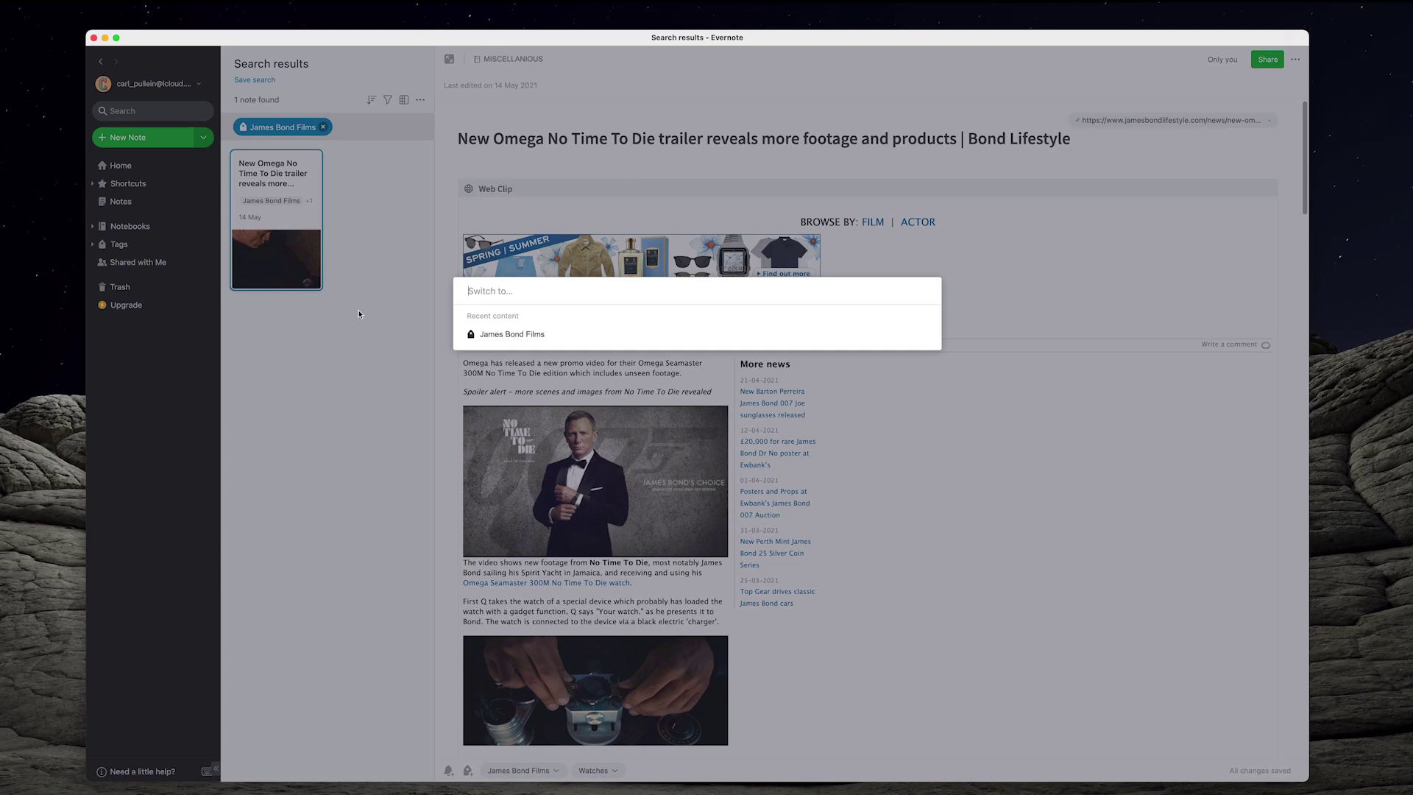
type("lizz")
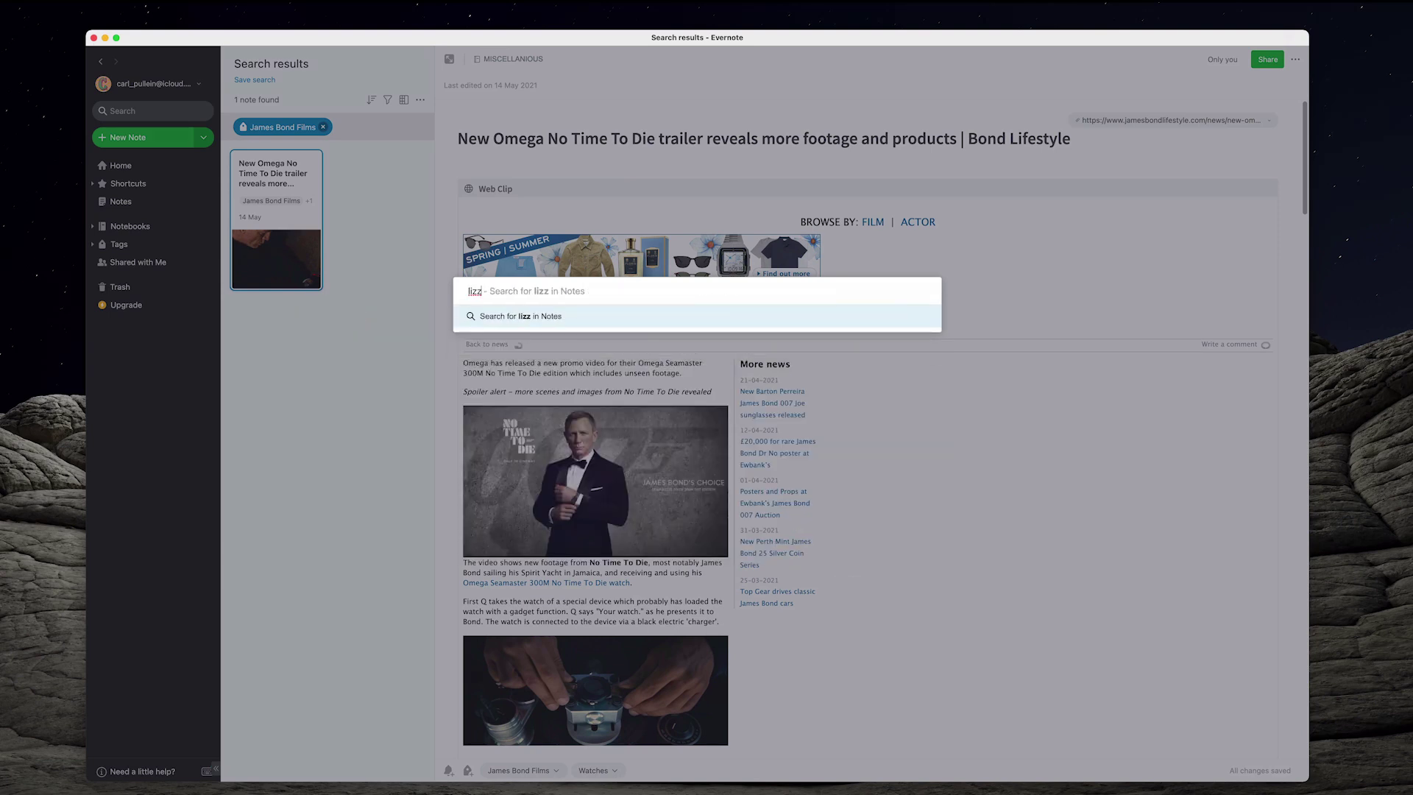
left_click(529, 318)
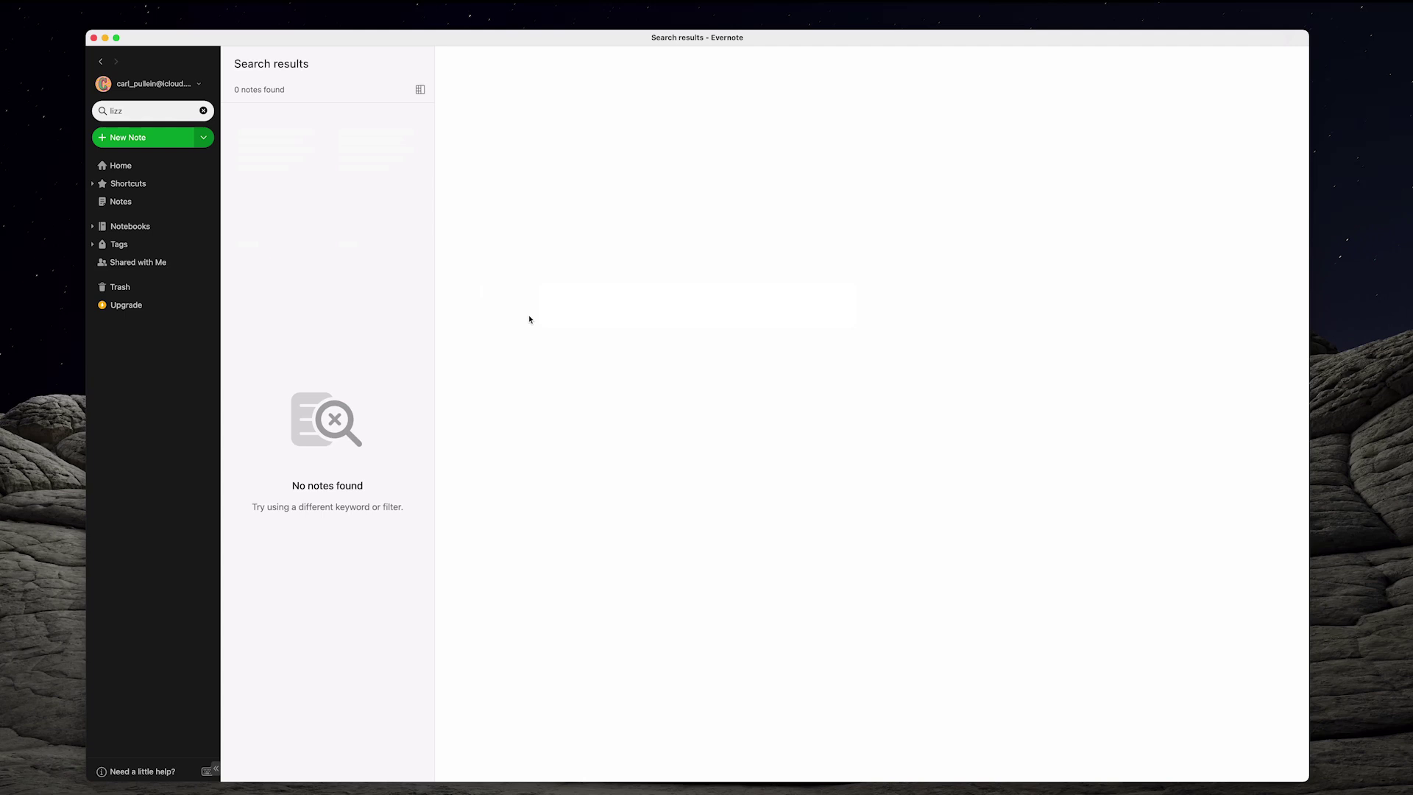
key("super+j")
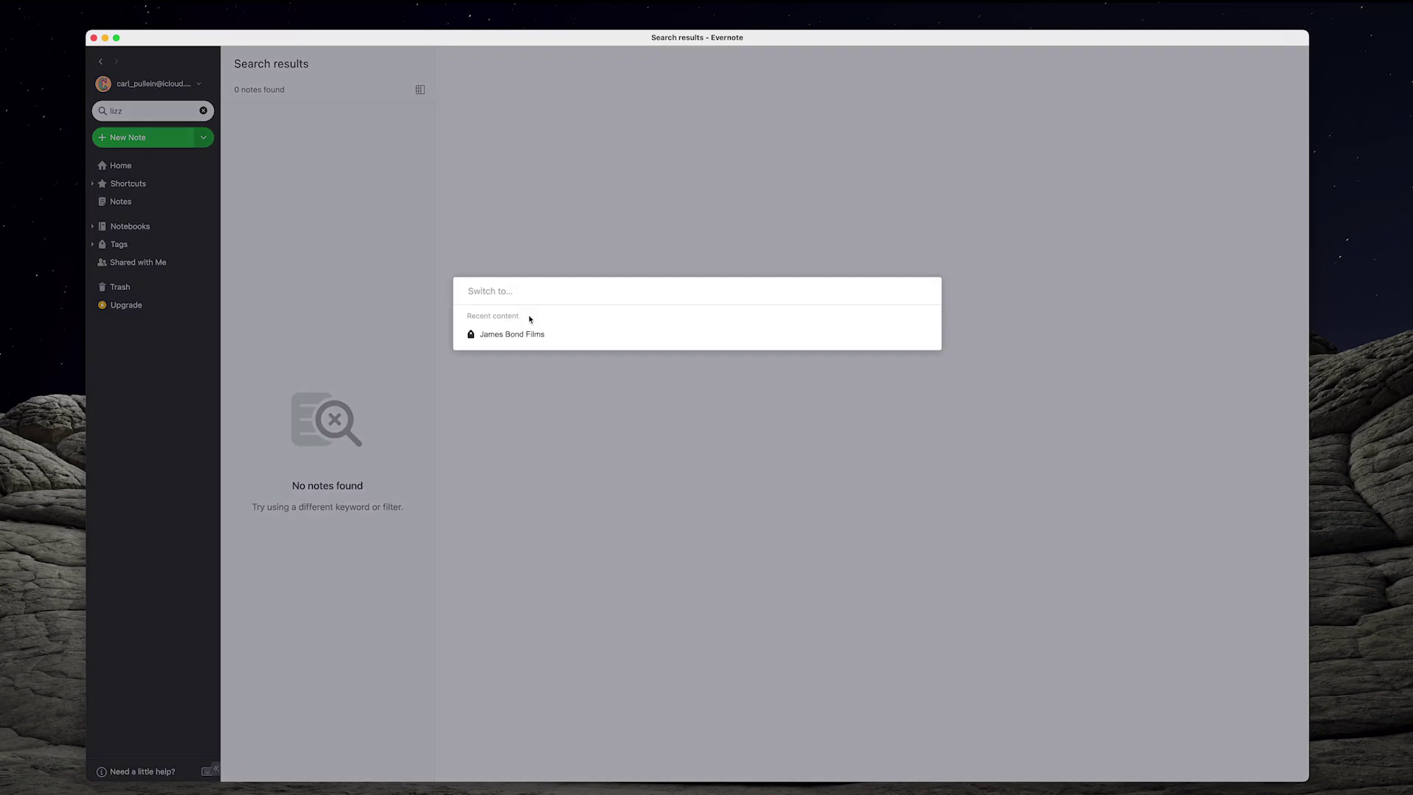
type("truss")
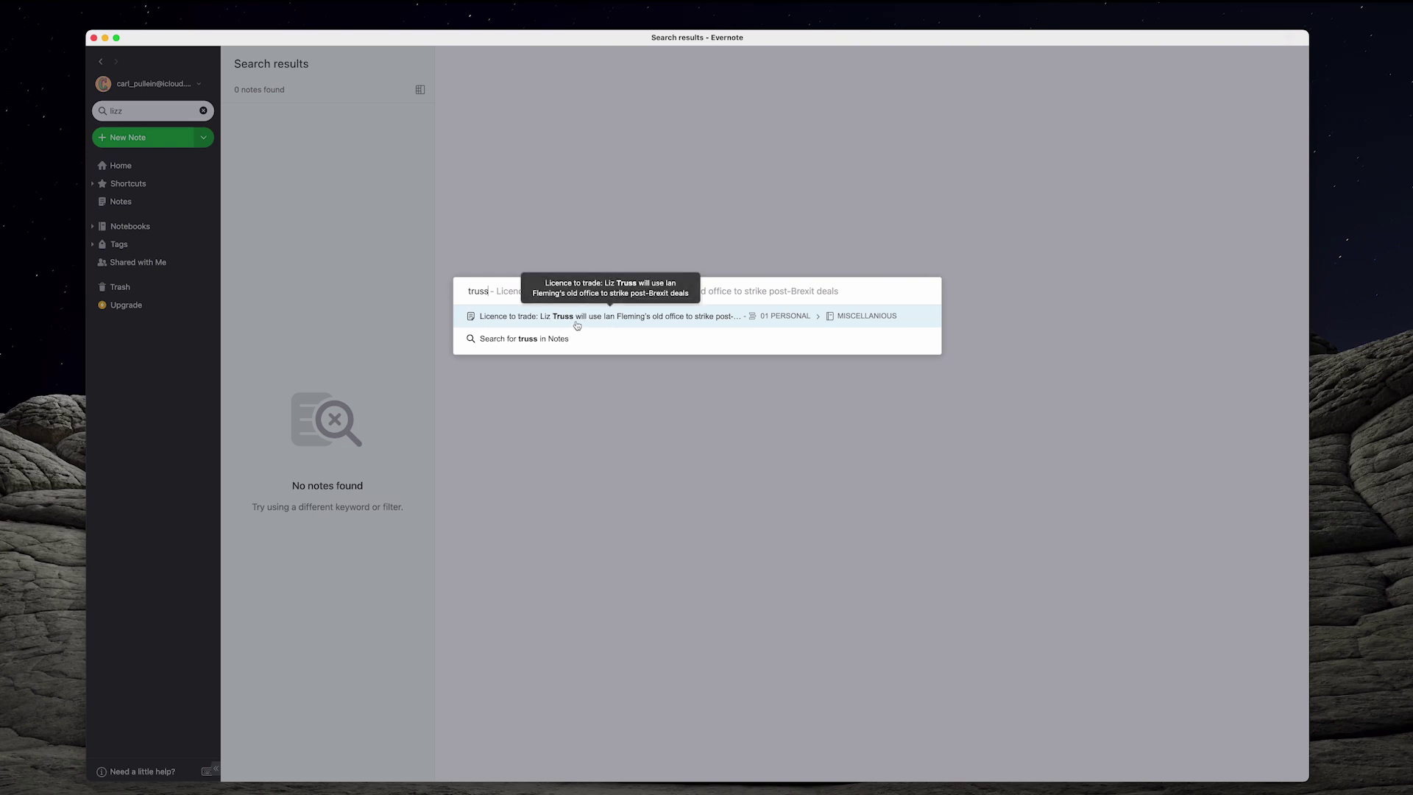
key("BackSpace")
key("BackSpace")
key("BackSpace")
key("BackSpace")
key("BackSpace")
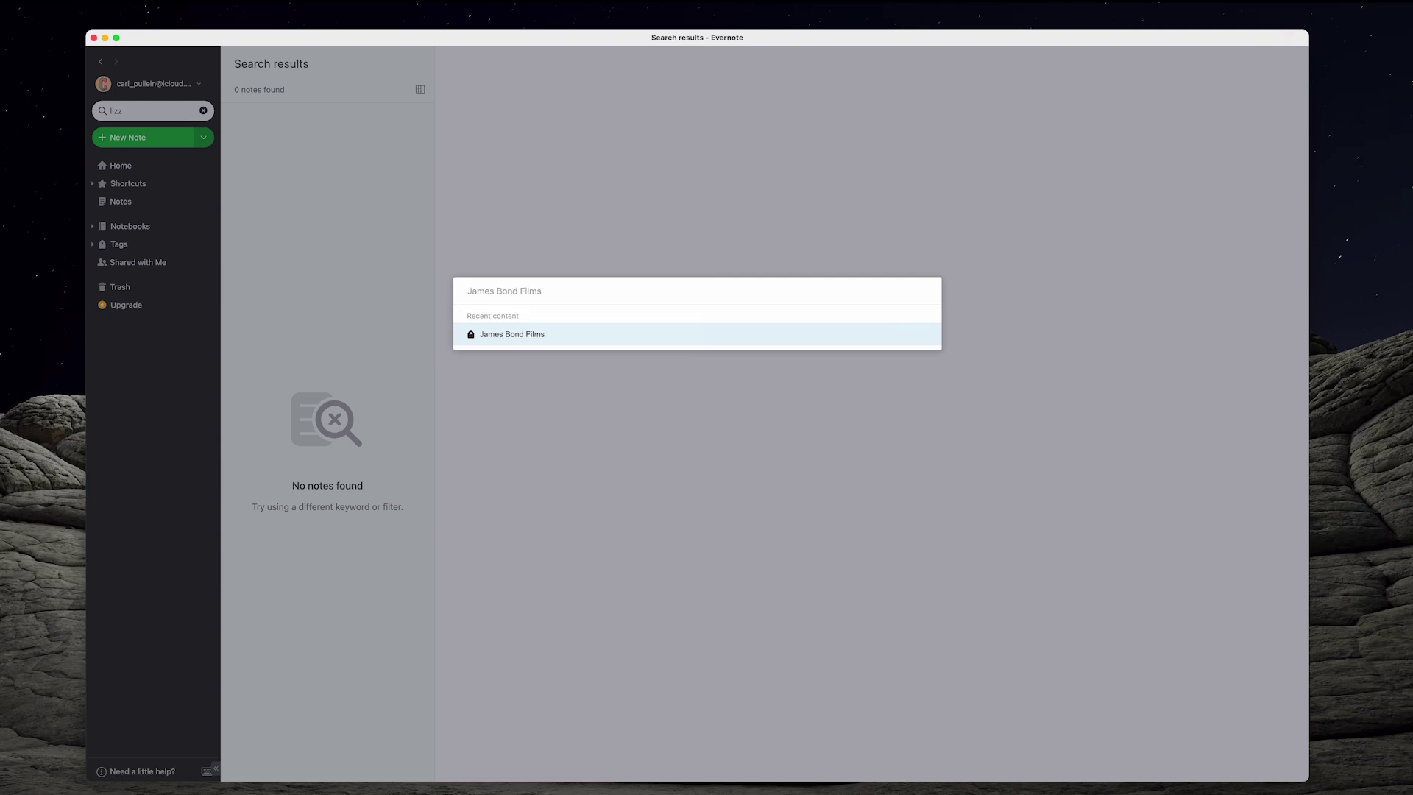
type("Amazon")
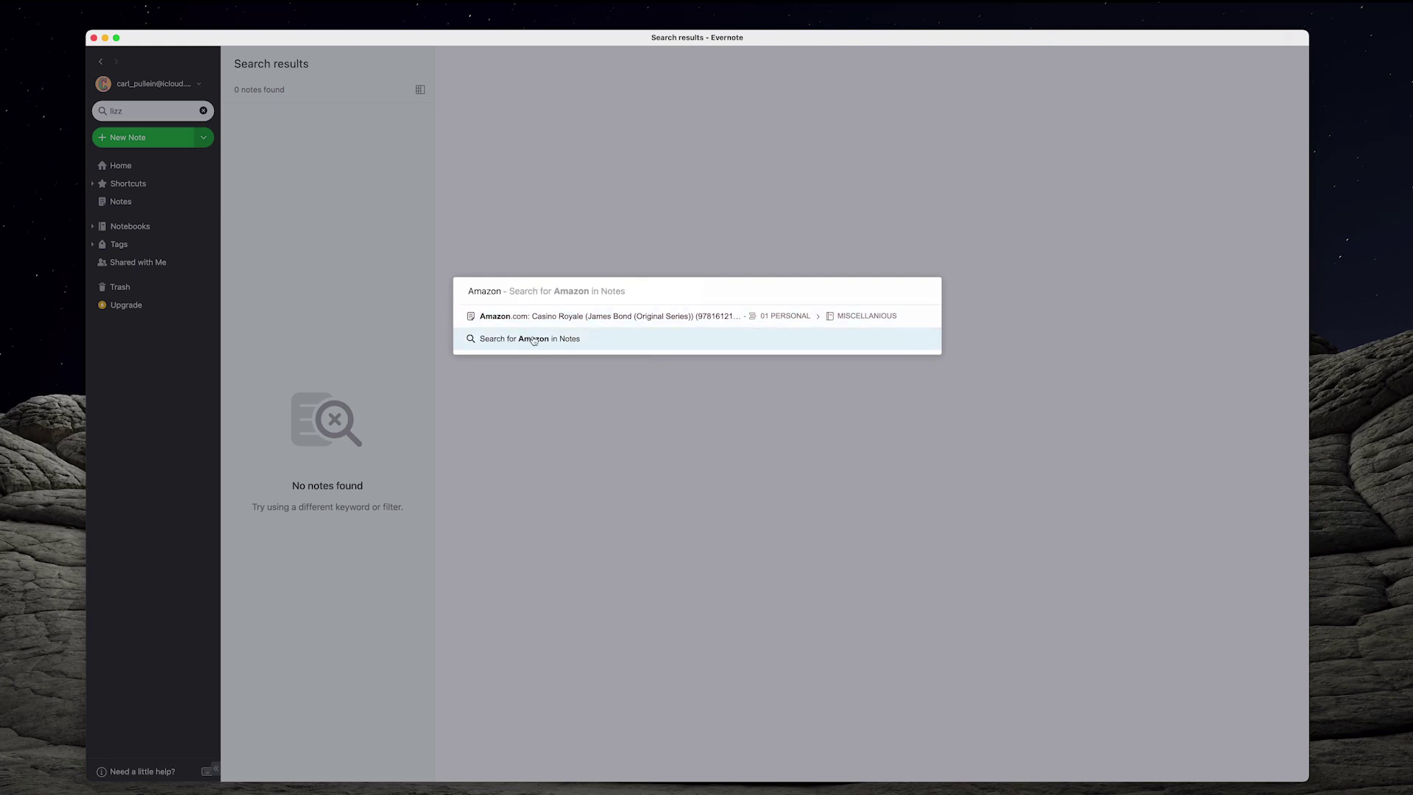
left_click(559, 399)
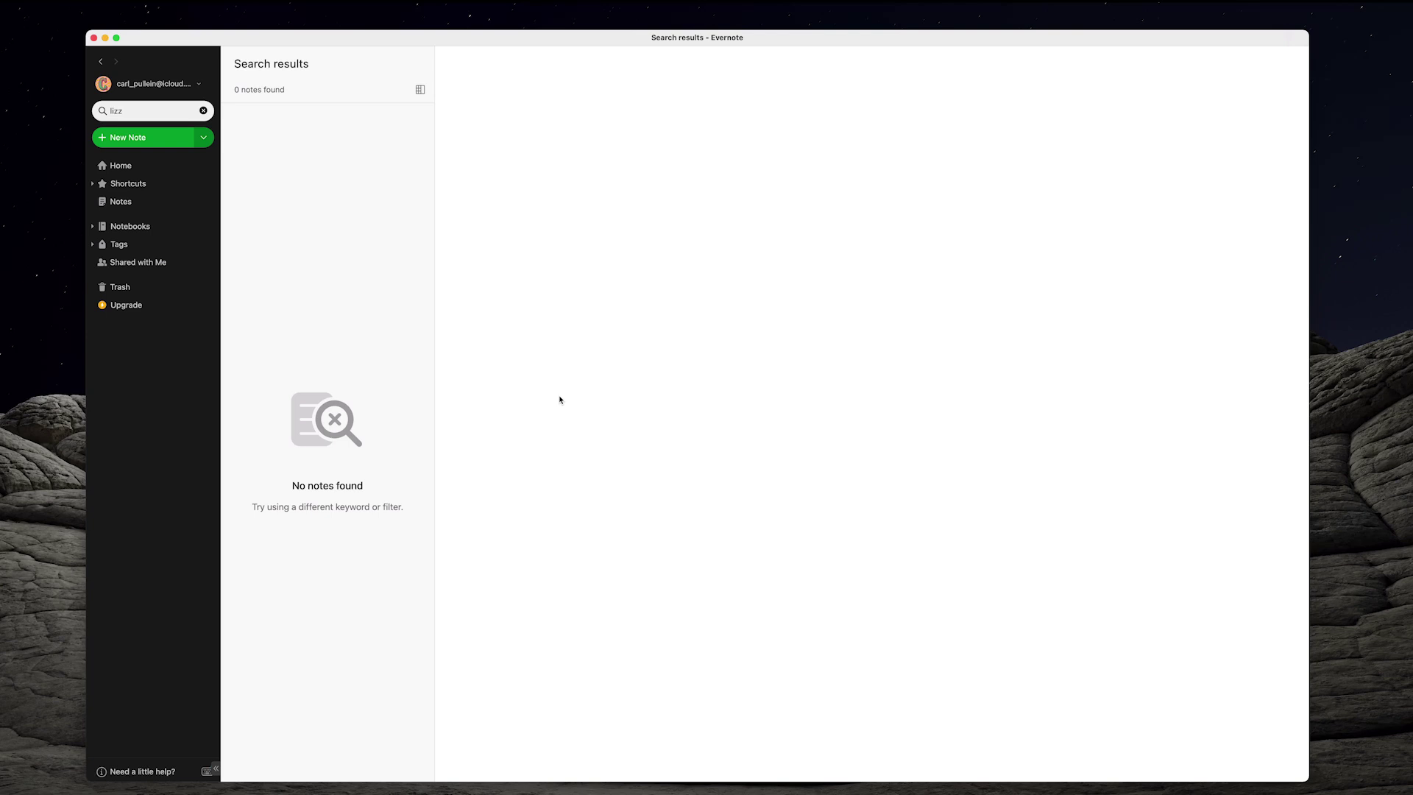
- Create a new Untitled note and preview its template starters like To-do list and Daily reflection
key("super+n")
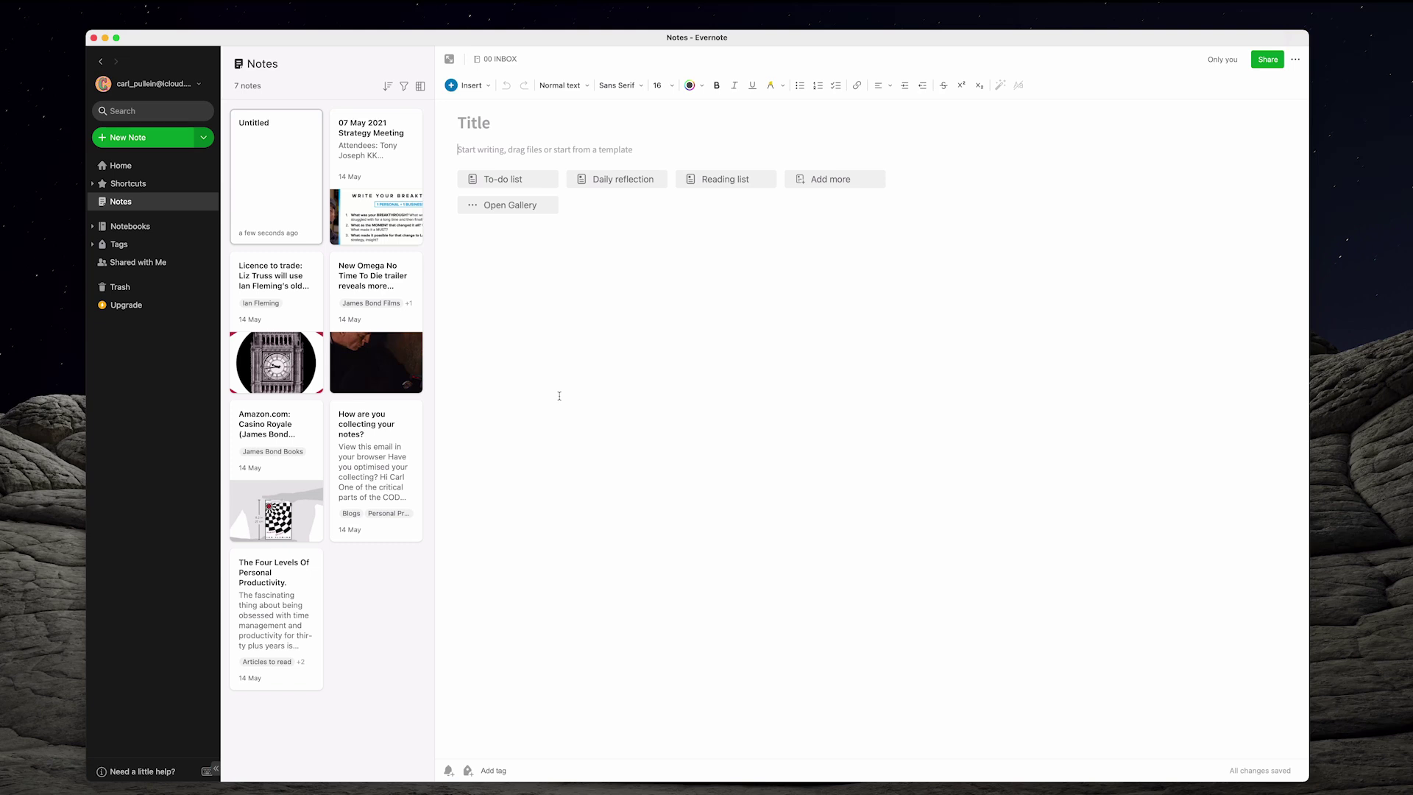
left_click(551, 328)
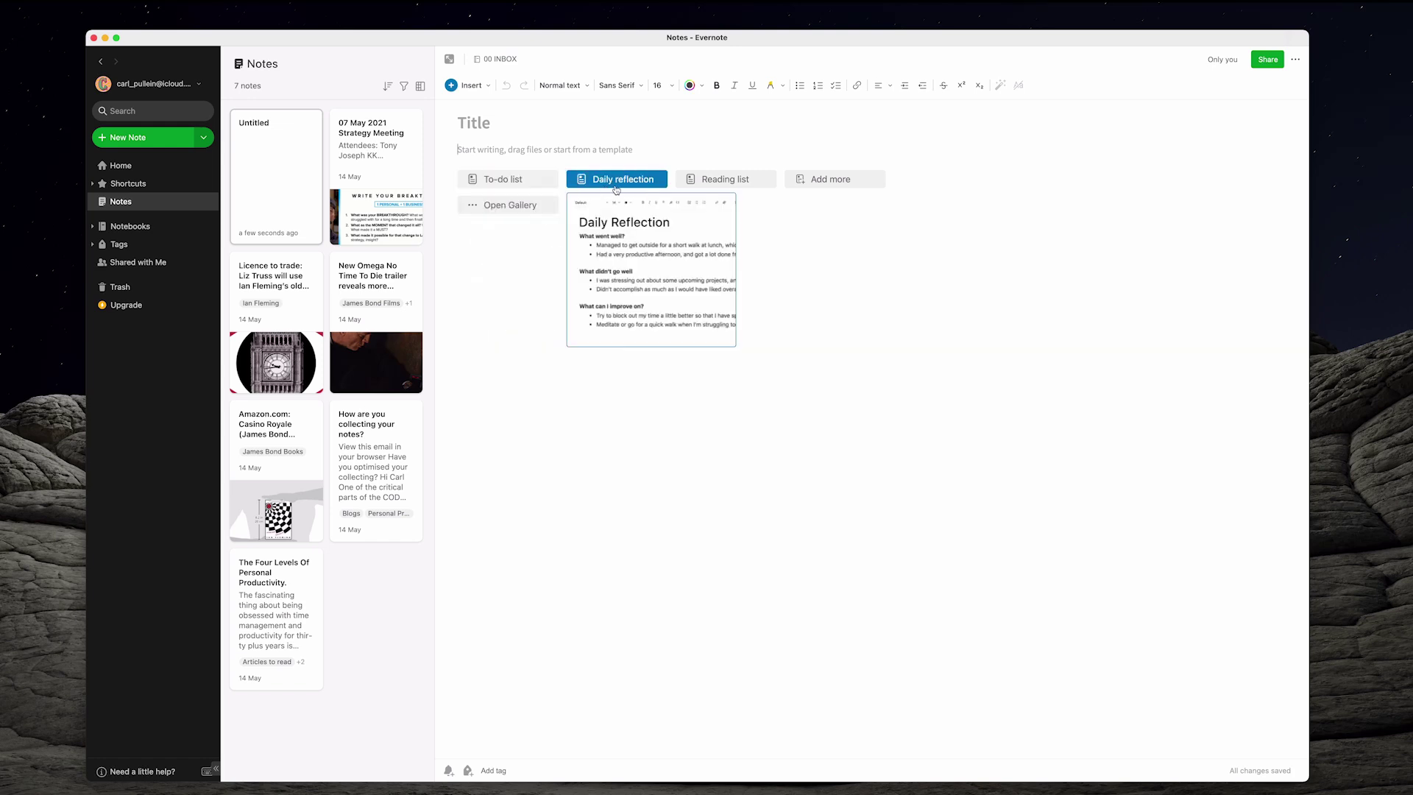
mouse_move(742, 187)
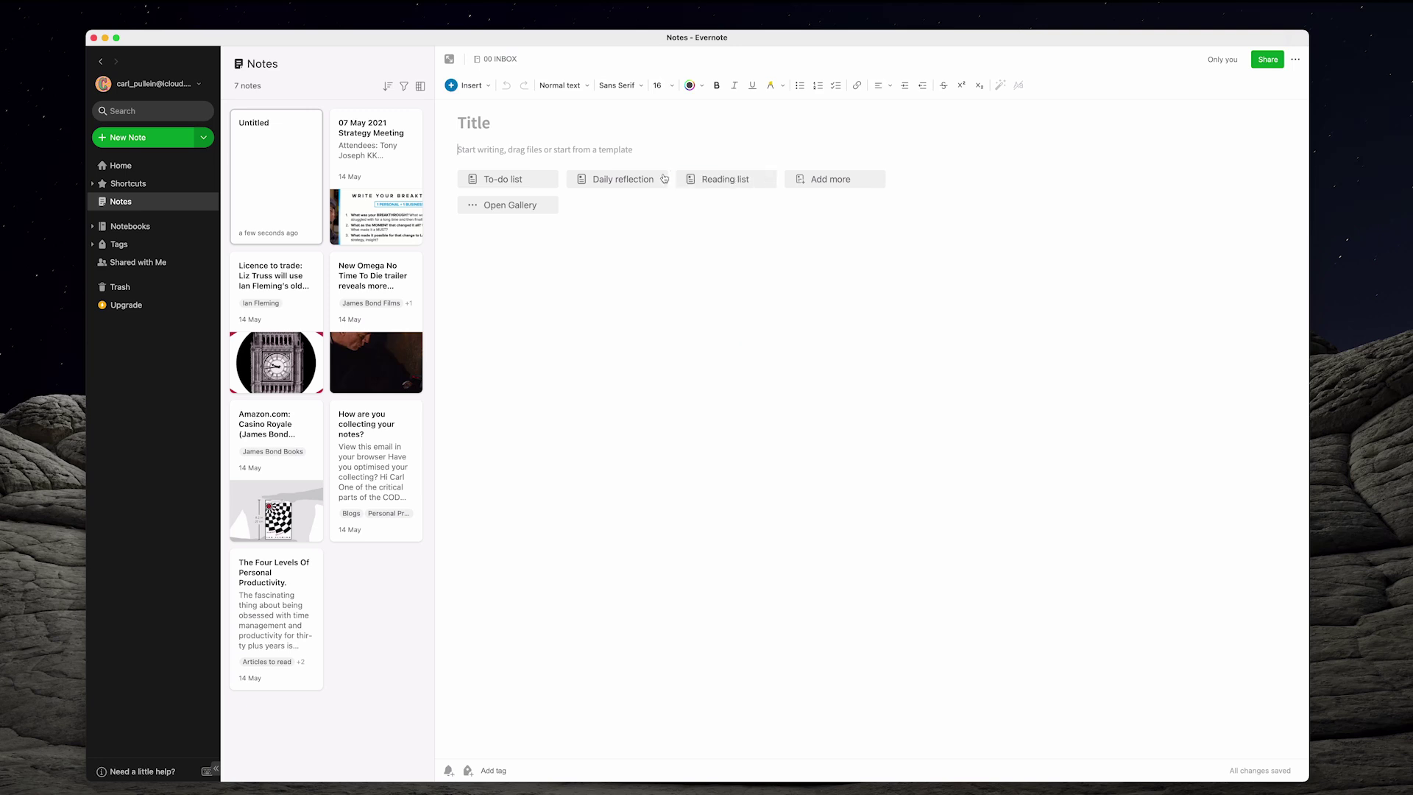
mouse_move(531, 178)
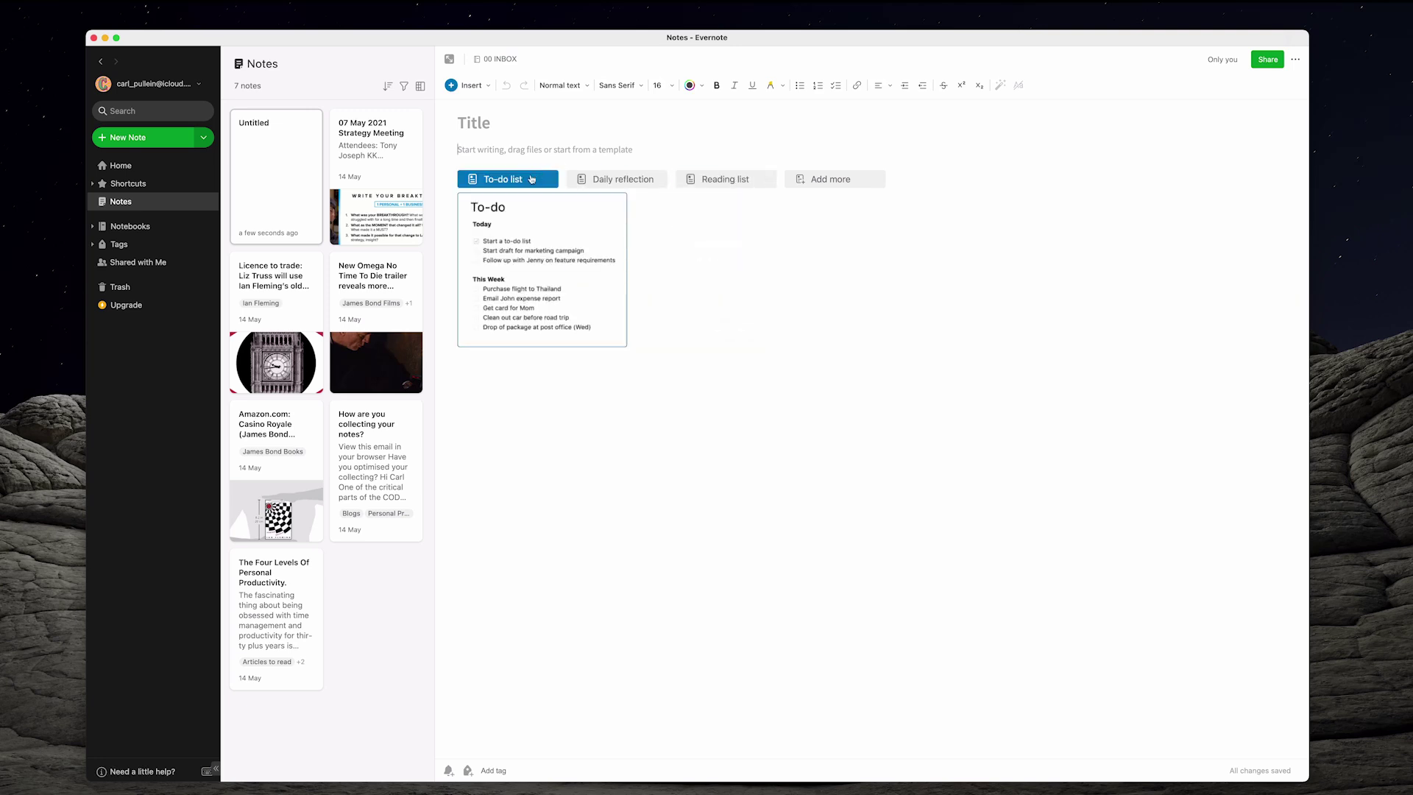
mouse_move(829, 183)
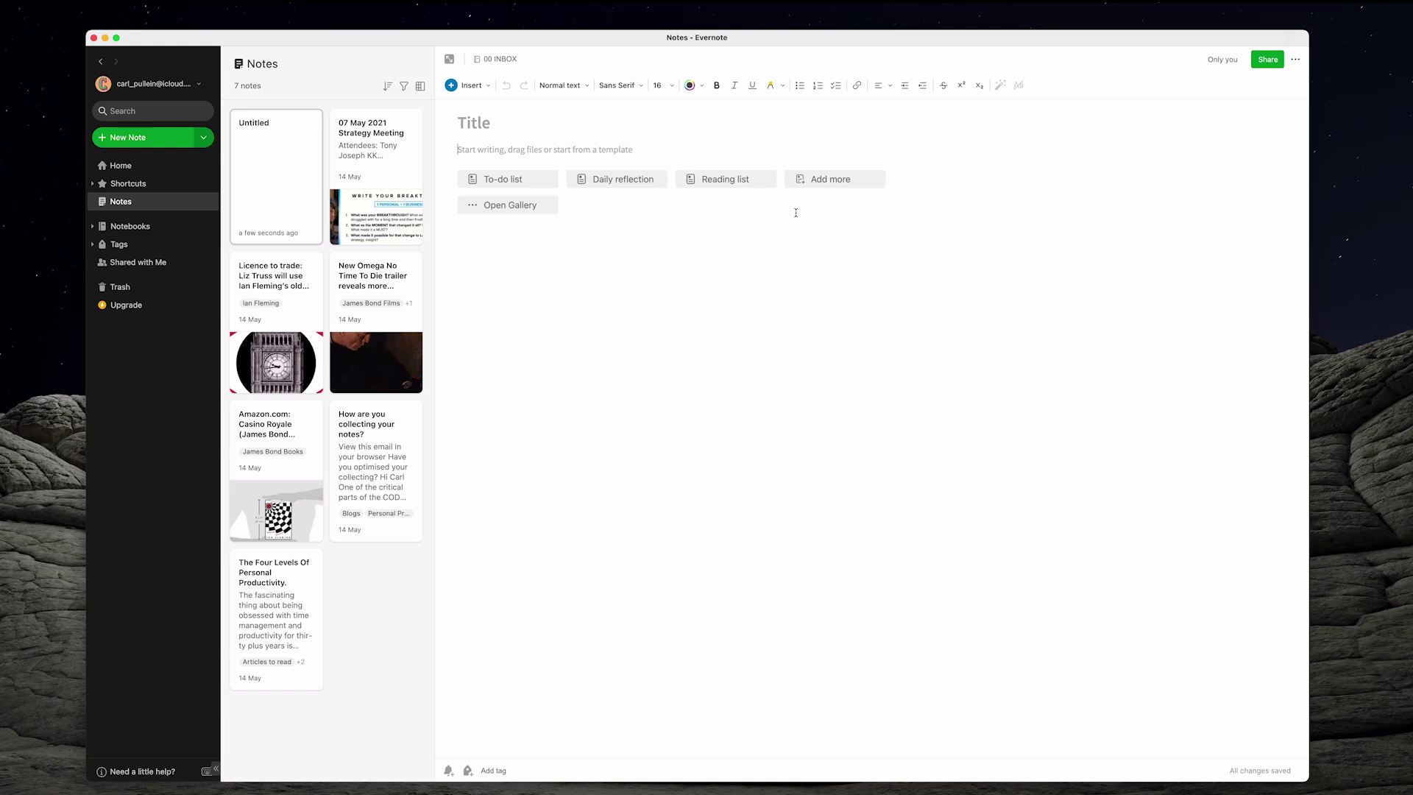
mouse_move(307, 8)
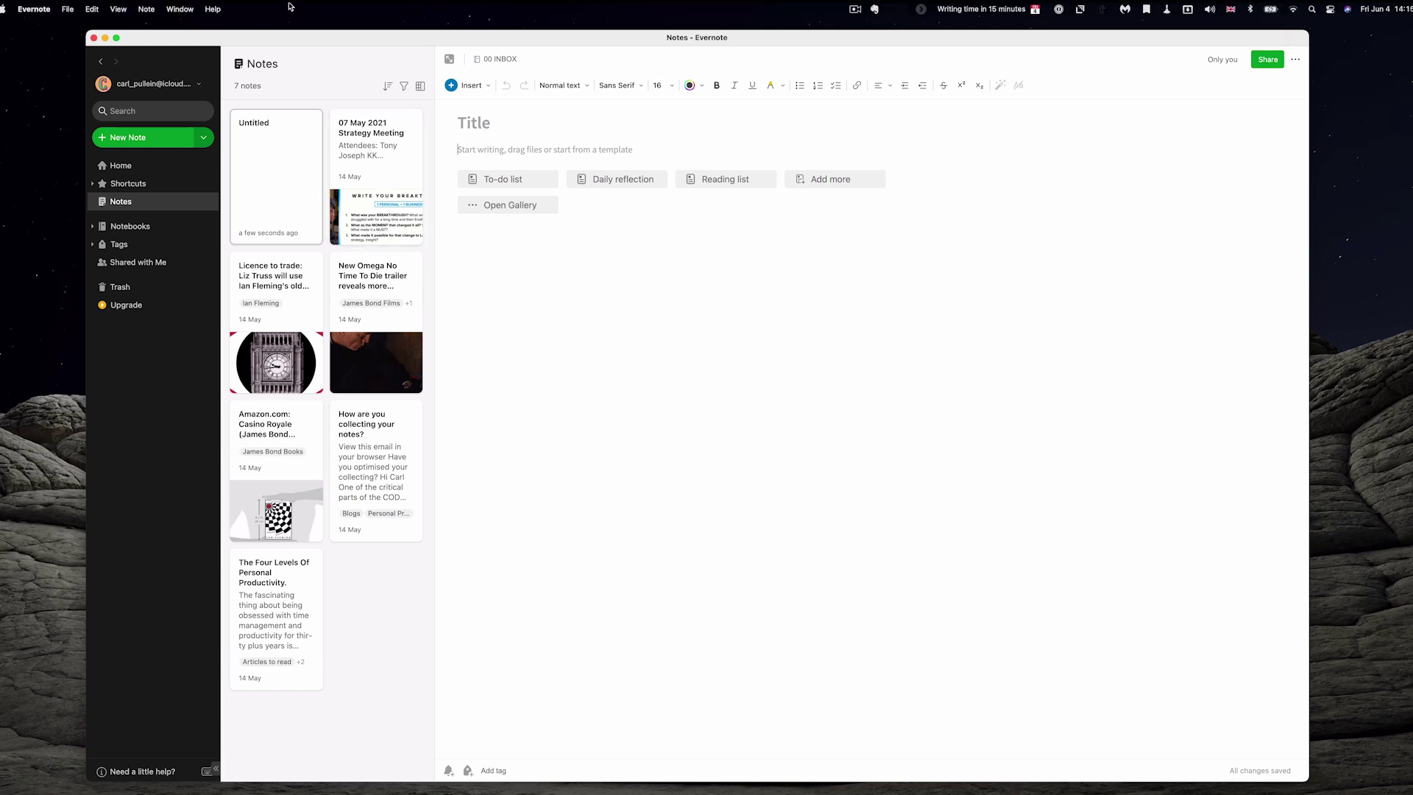
- Open Help > Keyboard Shortcuts beside the note and zoom the interface in two steps
left_click(213, 9)
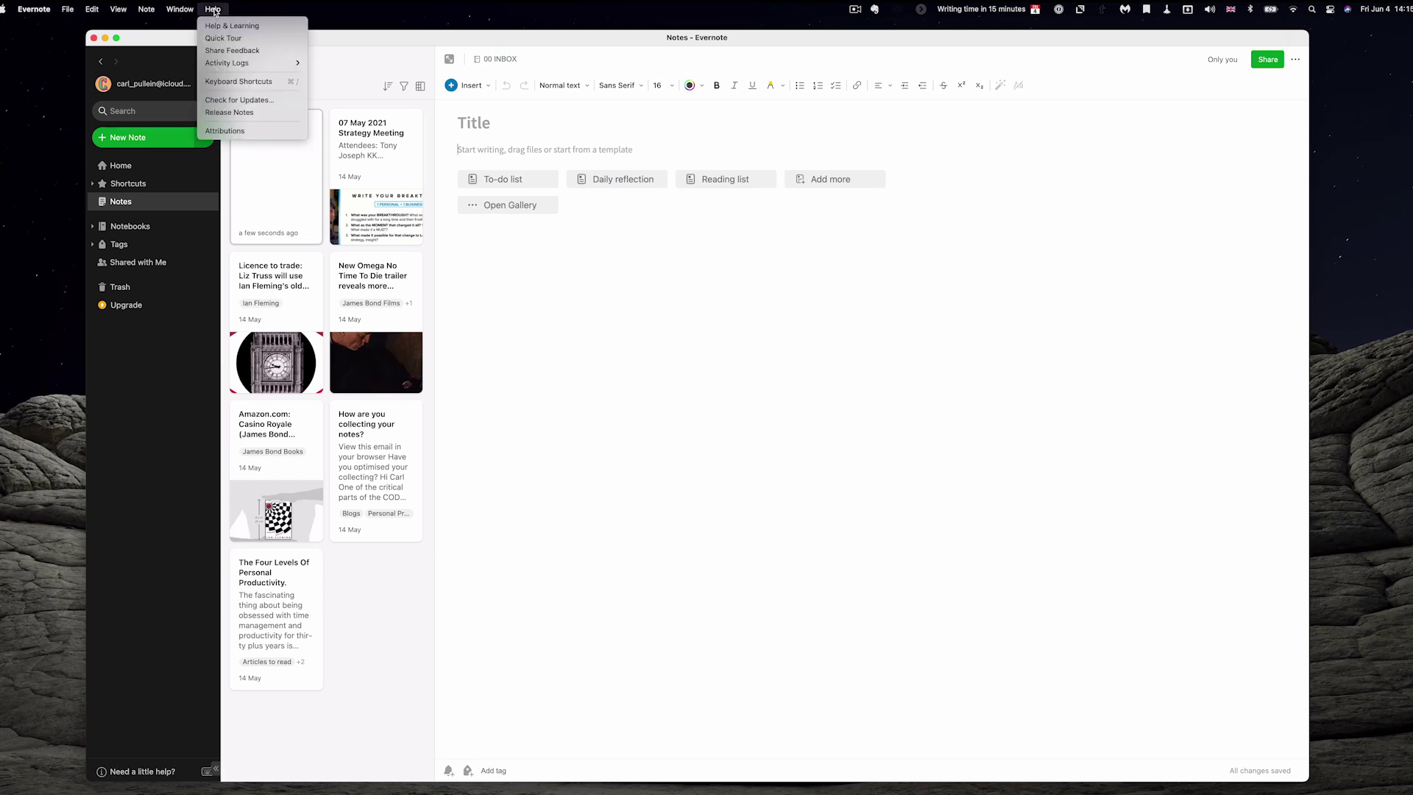
left_click(236, 82)
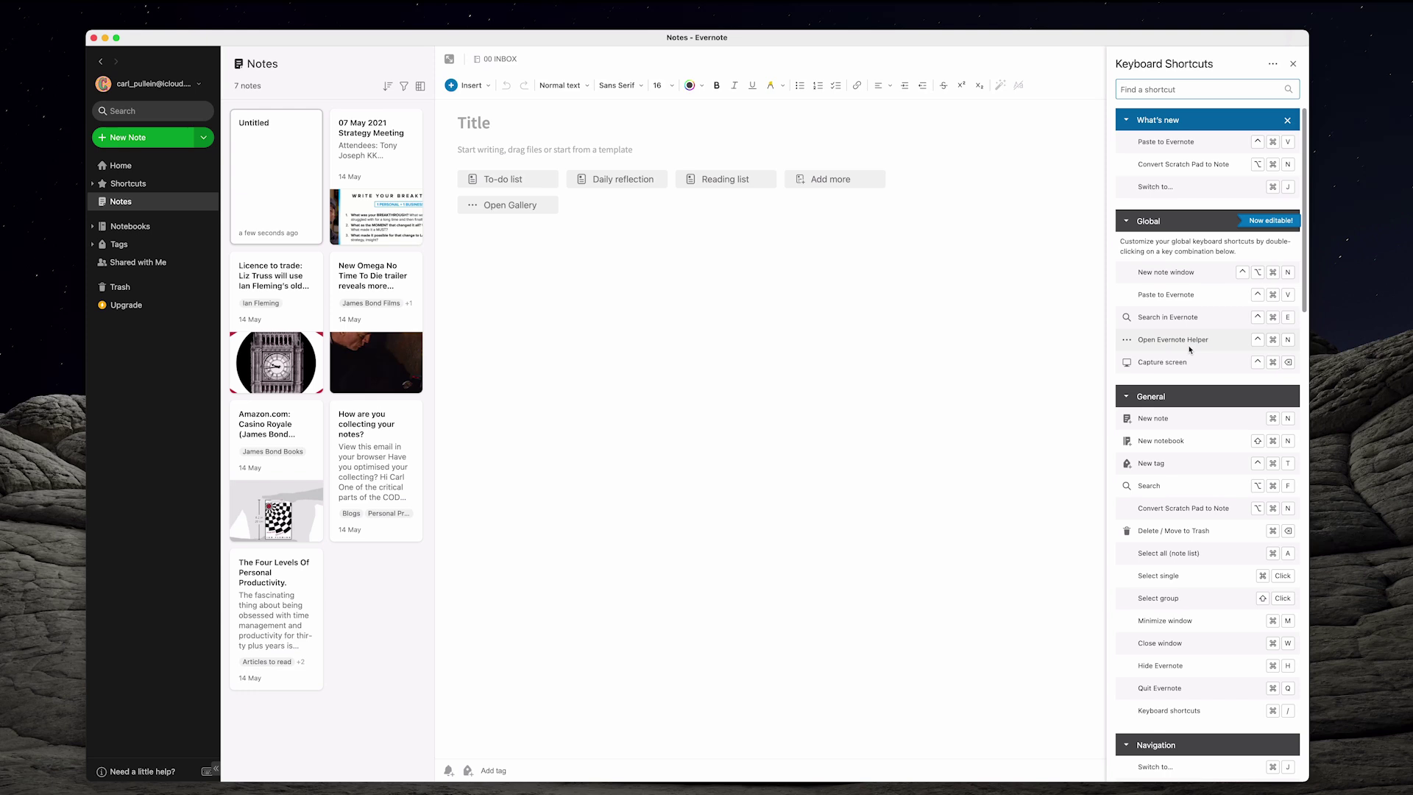
key("super+equal")
key("super+equal")
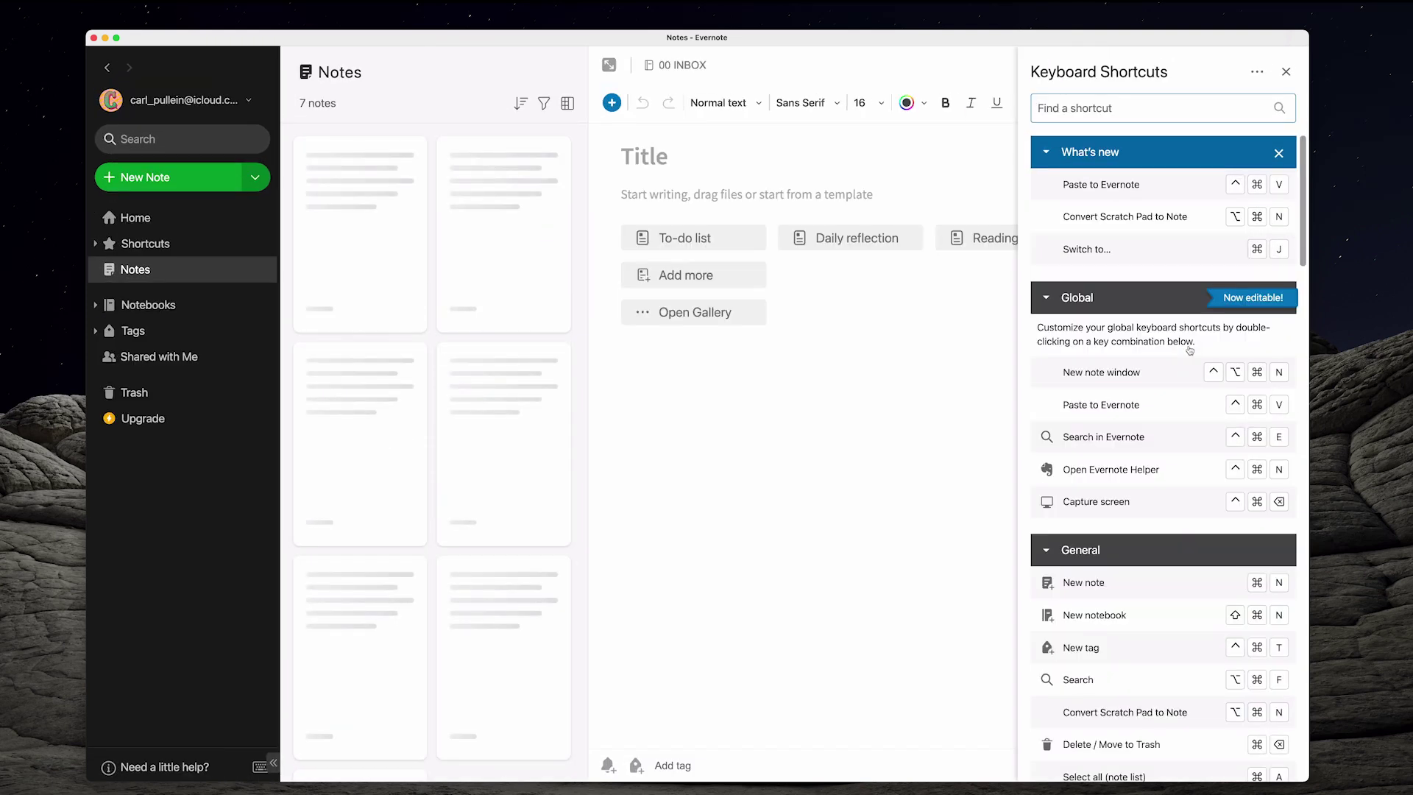
key("super+equal")
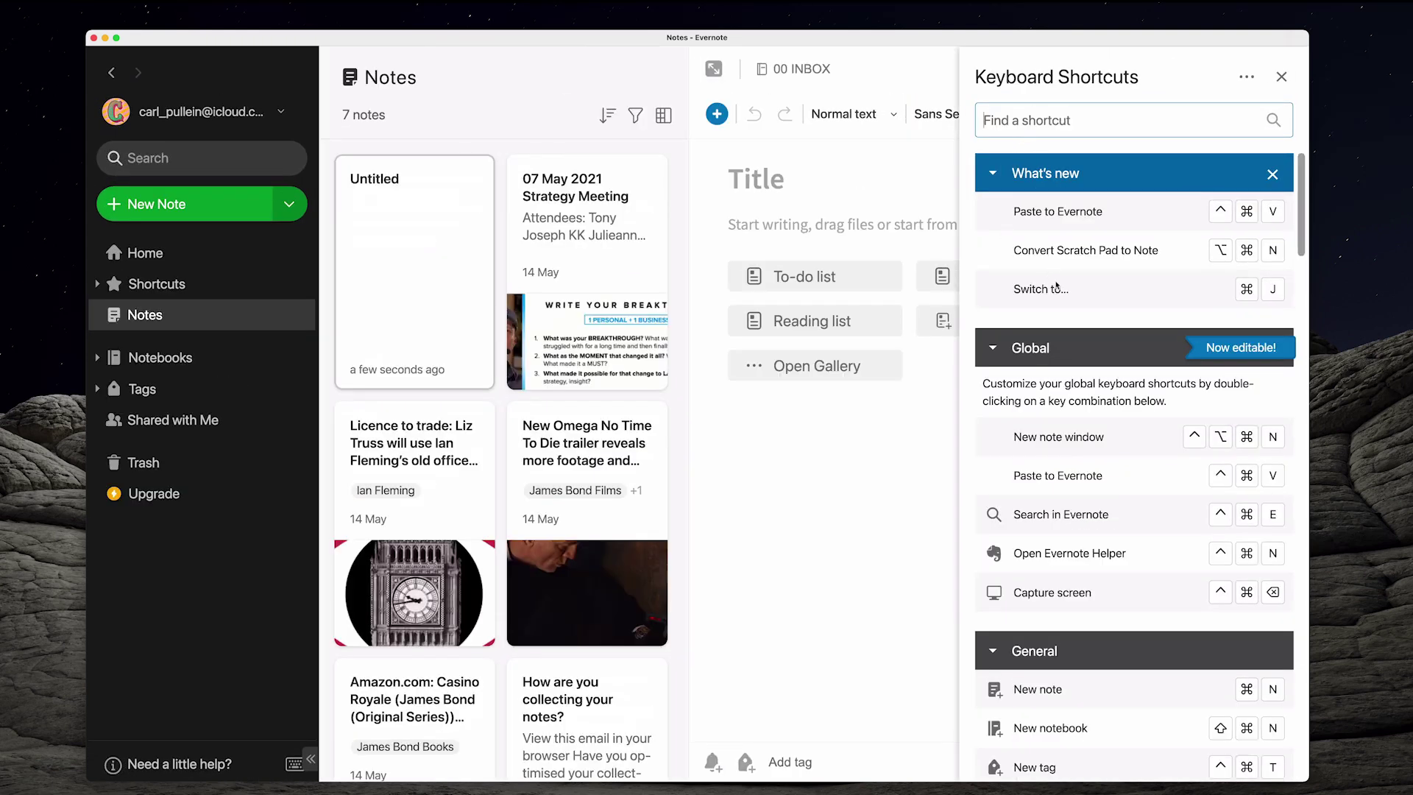
scroll(1065, 309, "down", 3)
scroll(1065, 310, "up", 3)
left_click(995, 438)
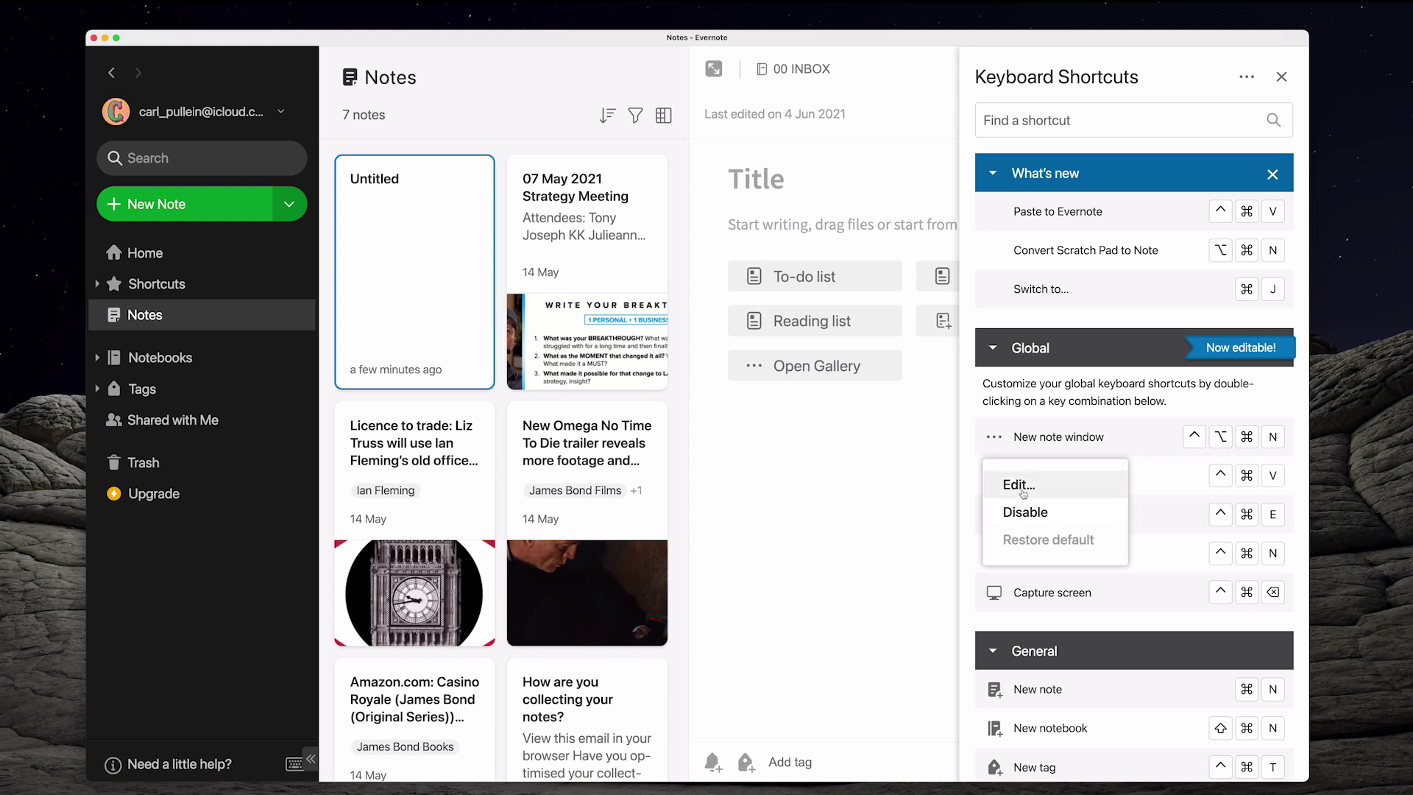
left_click(969, 399)
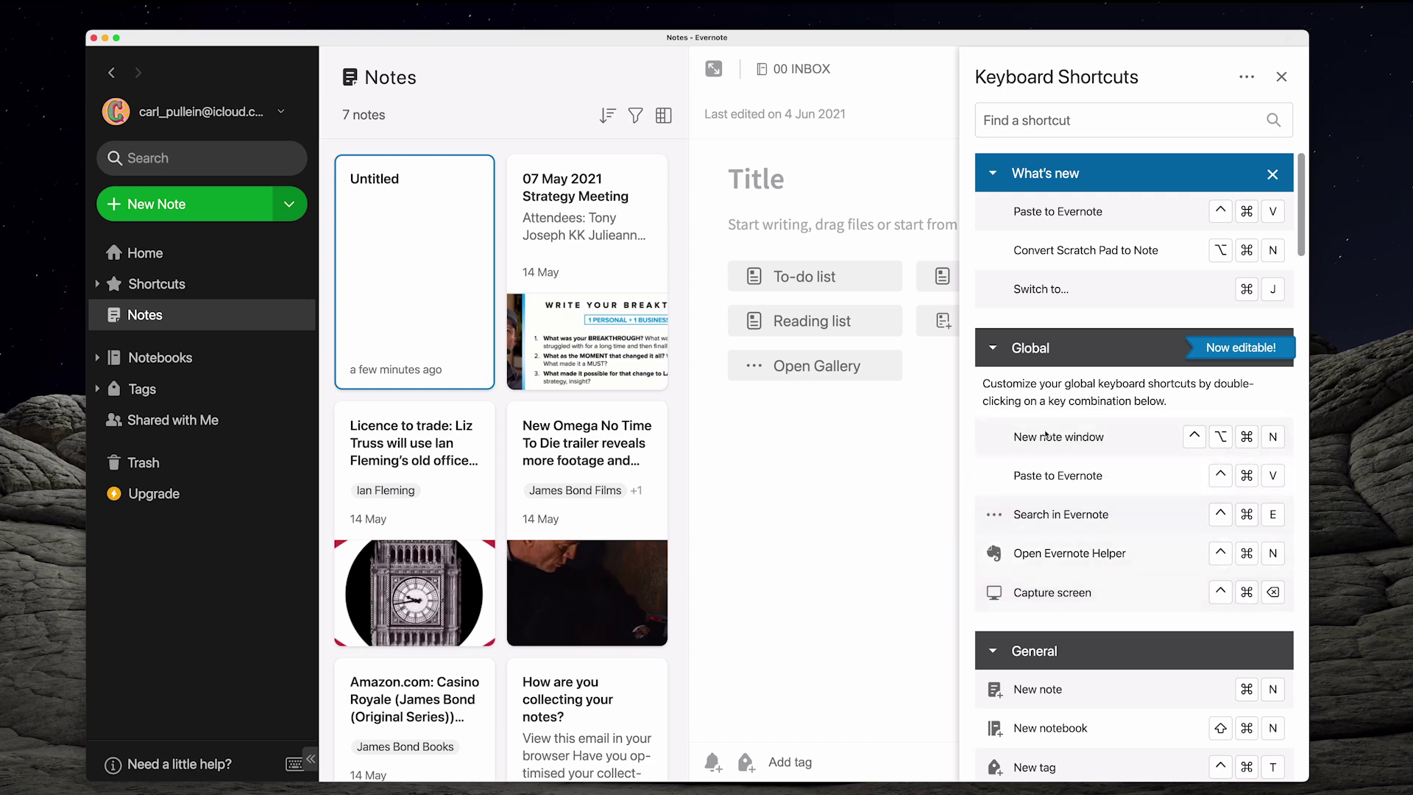
- Scroll the Keyboard Shortcuts panel past General to the Navigation shortcuts like Open Home
scroll(1030, 478, "down", 1)
scroll(1031, 491, "down", 10)
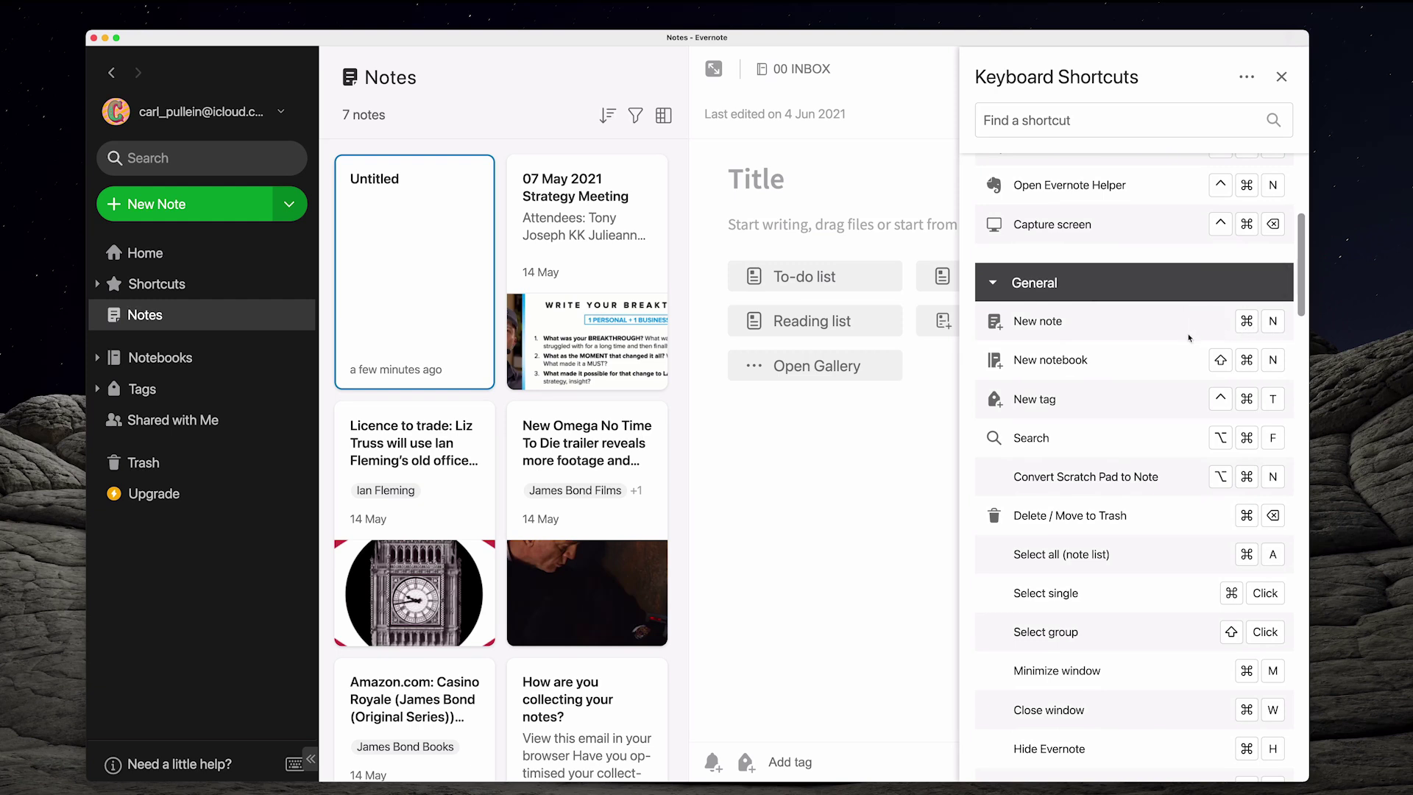
scroll(1185, 342, "down", 1)
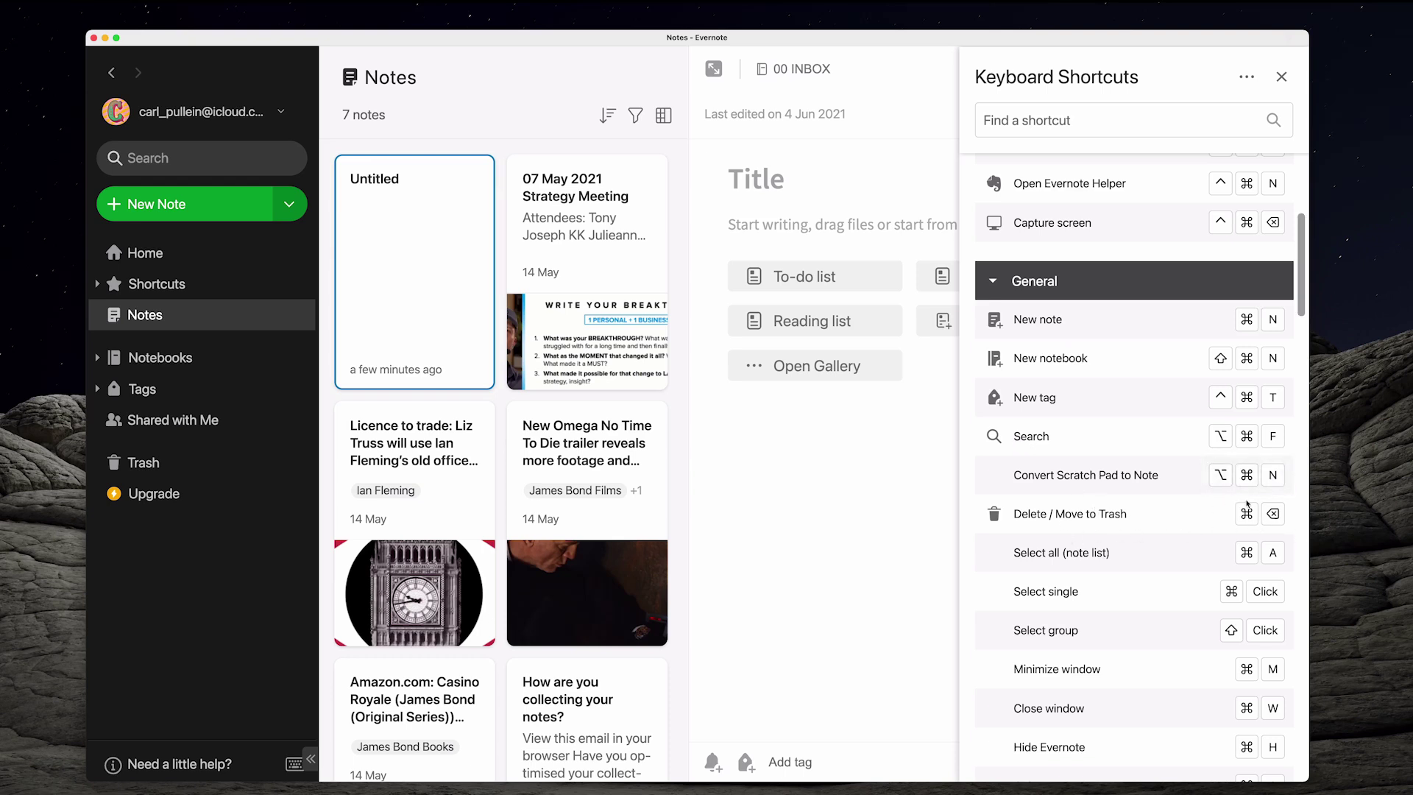
scroll(1077, 549, "down", 1)
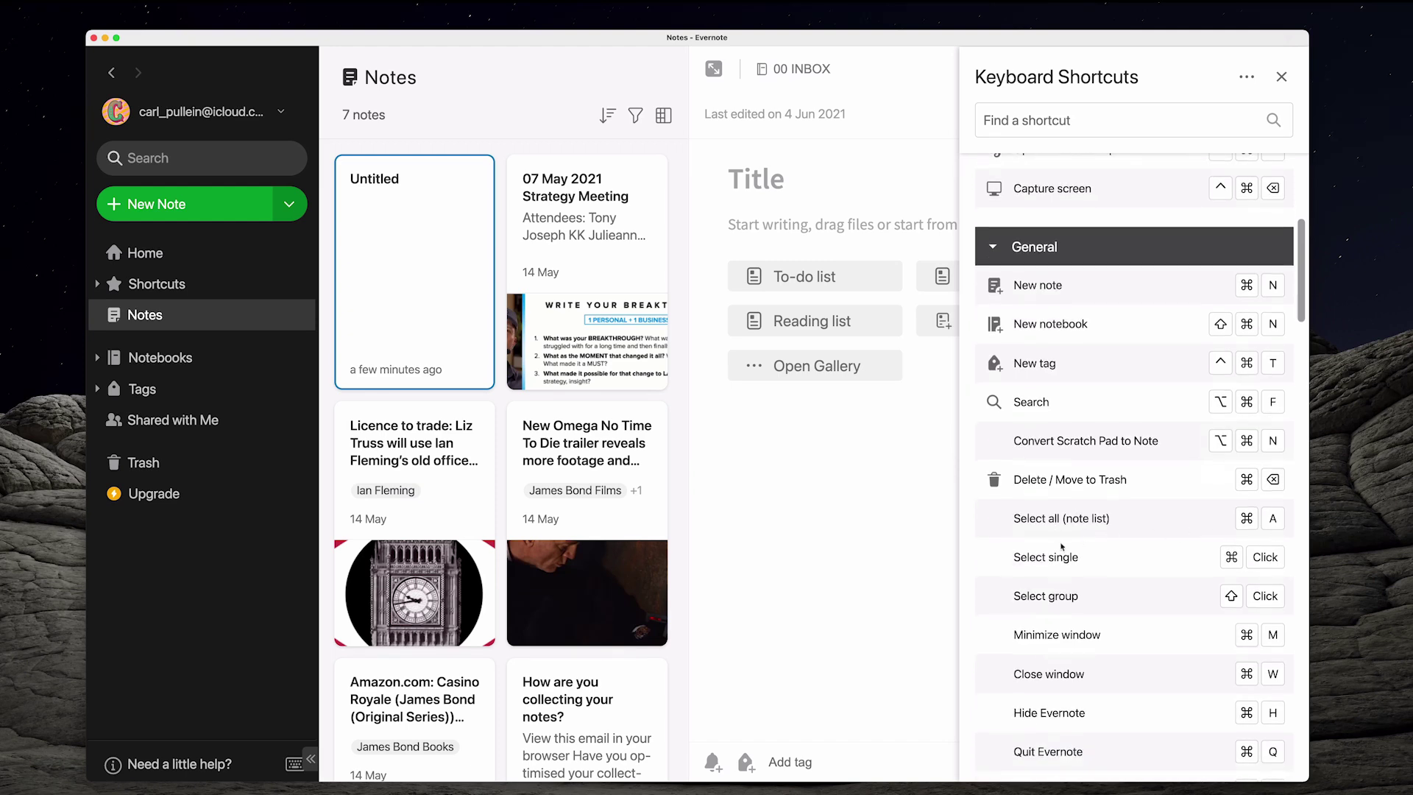
scroll(1128, 579, "down", 8)
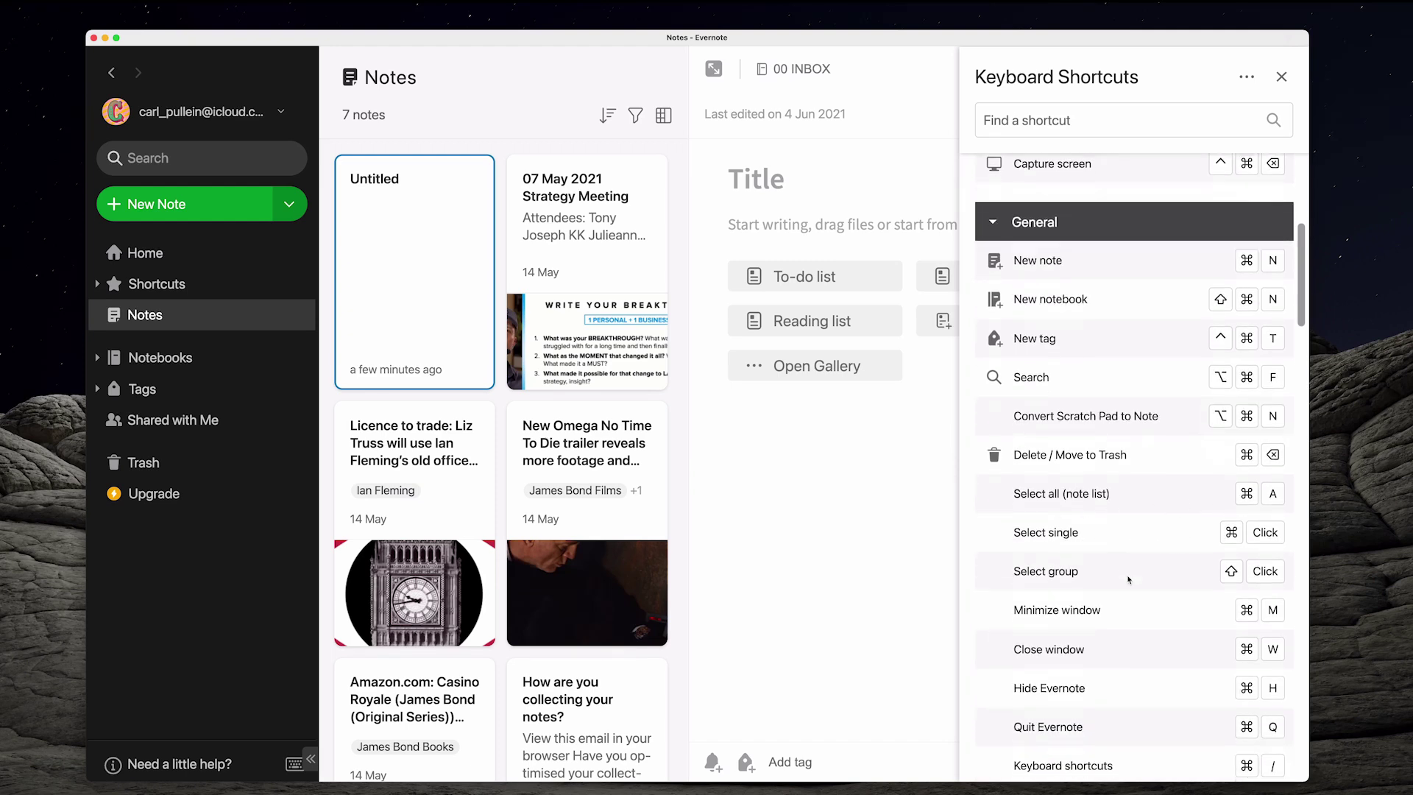
scroll(1128, 580, "down", 9)
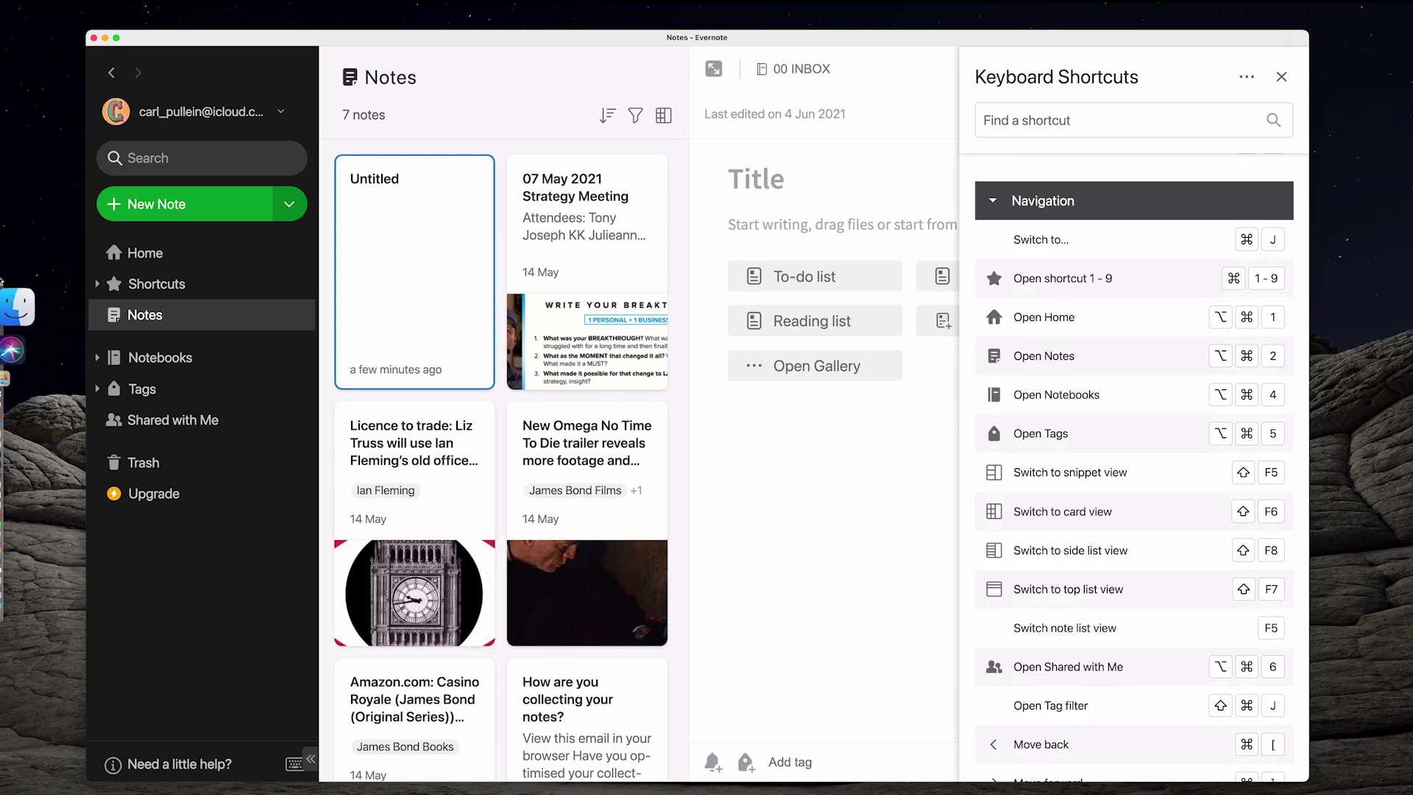
- Expand sidebar Shortcuts, close the reference, and jump through PRODUCTIVITY, Blogs and James Bond shortcuts
left_click(99, 284)
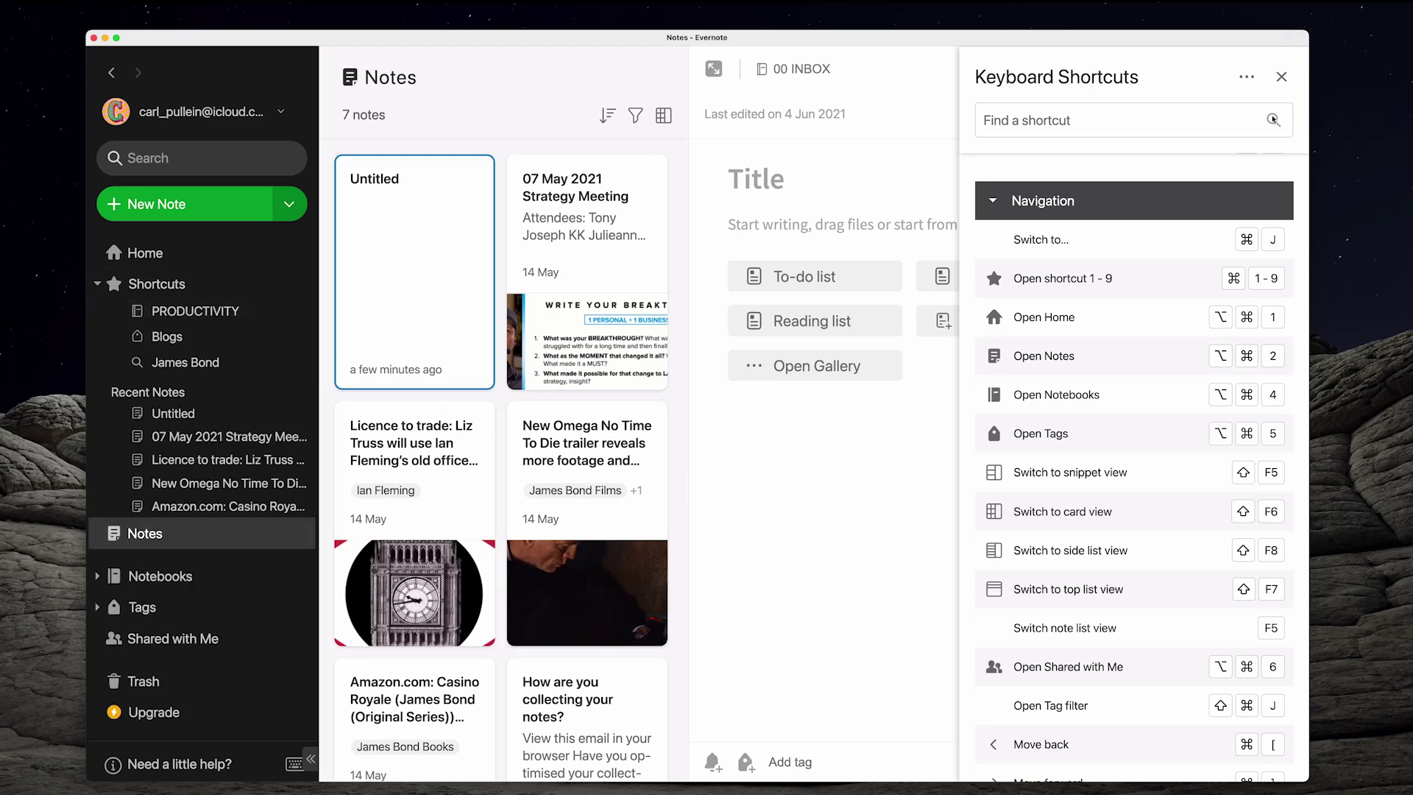
left_click(1281, 78)
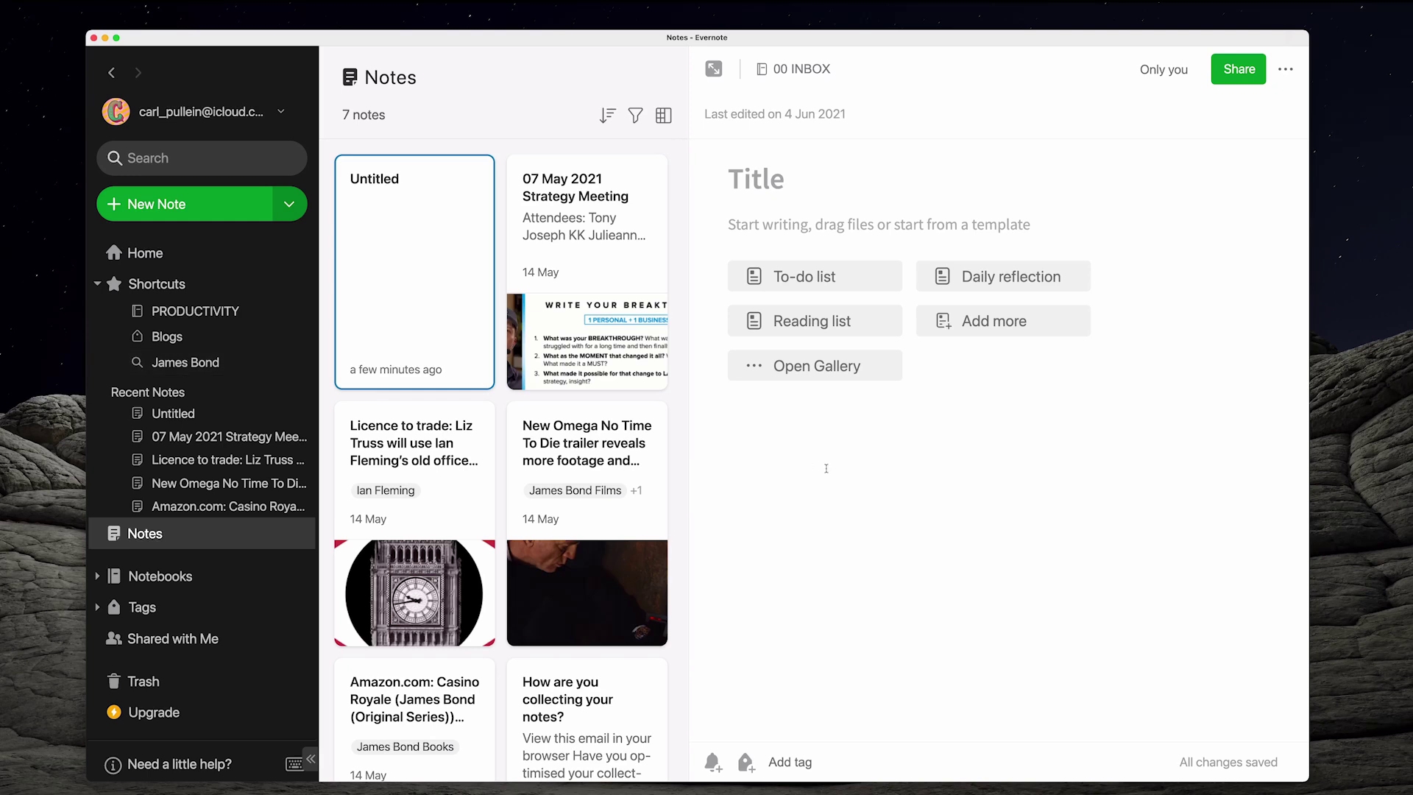
key("super+1")
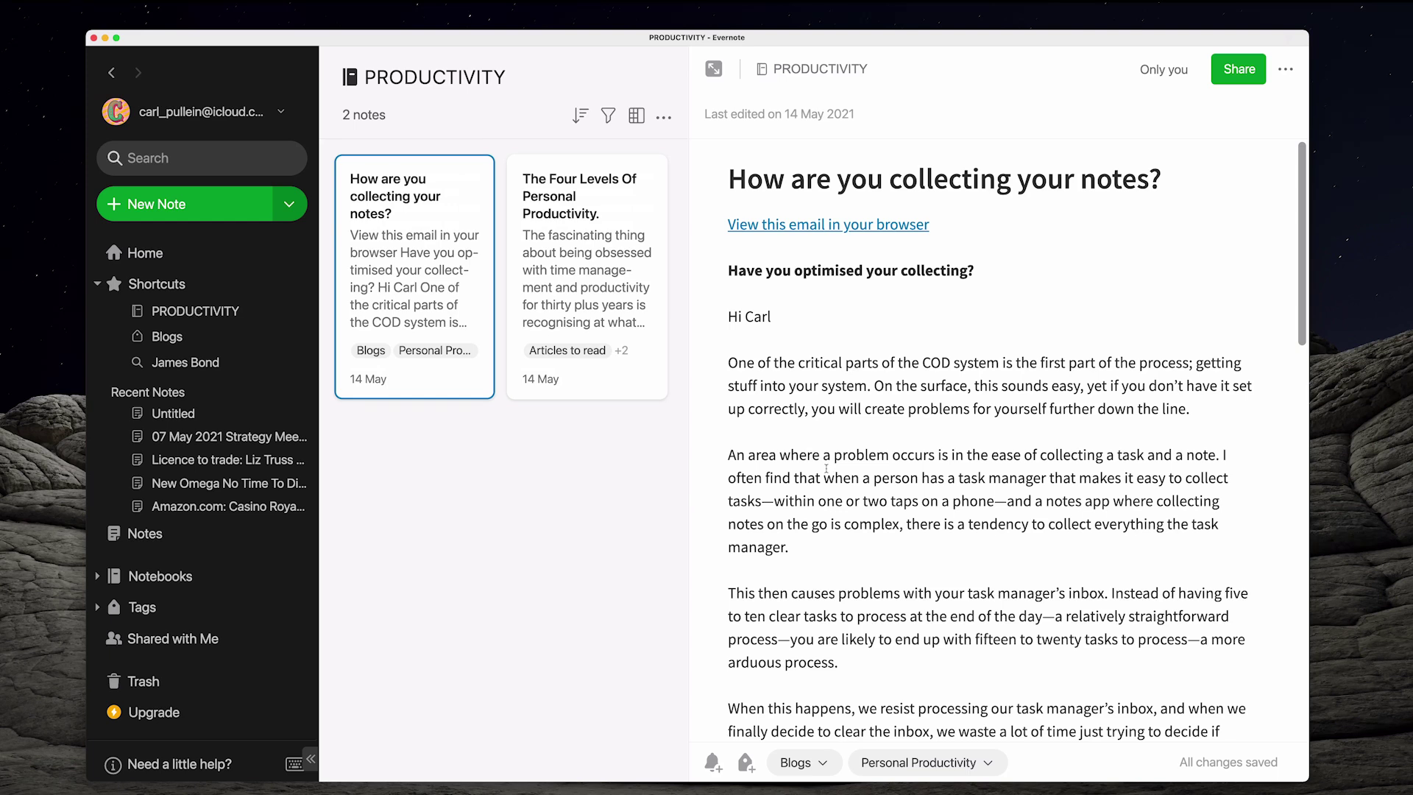
key("super+2")
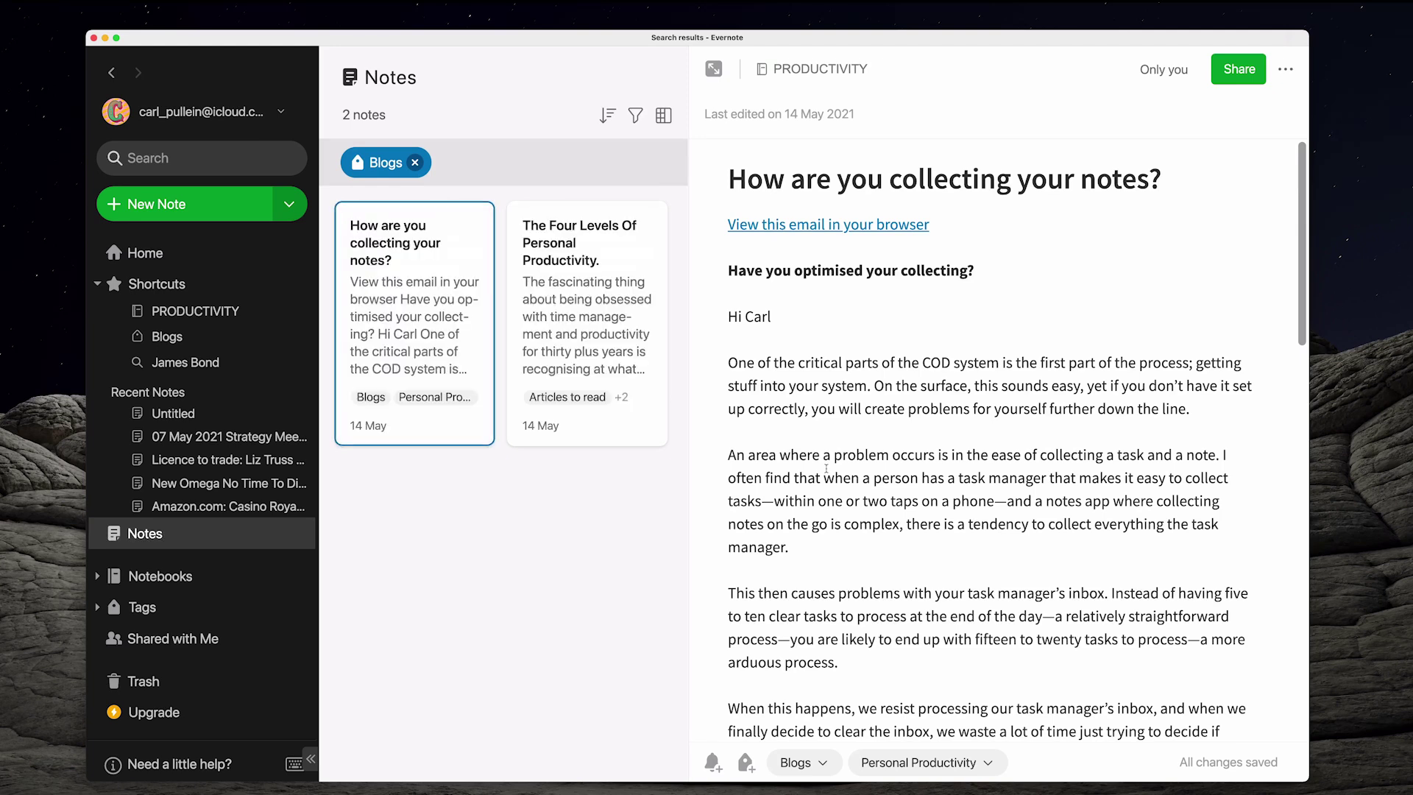
key("super+3")
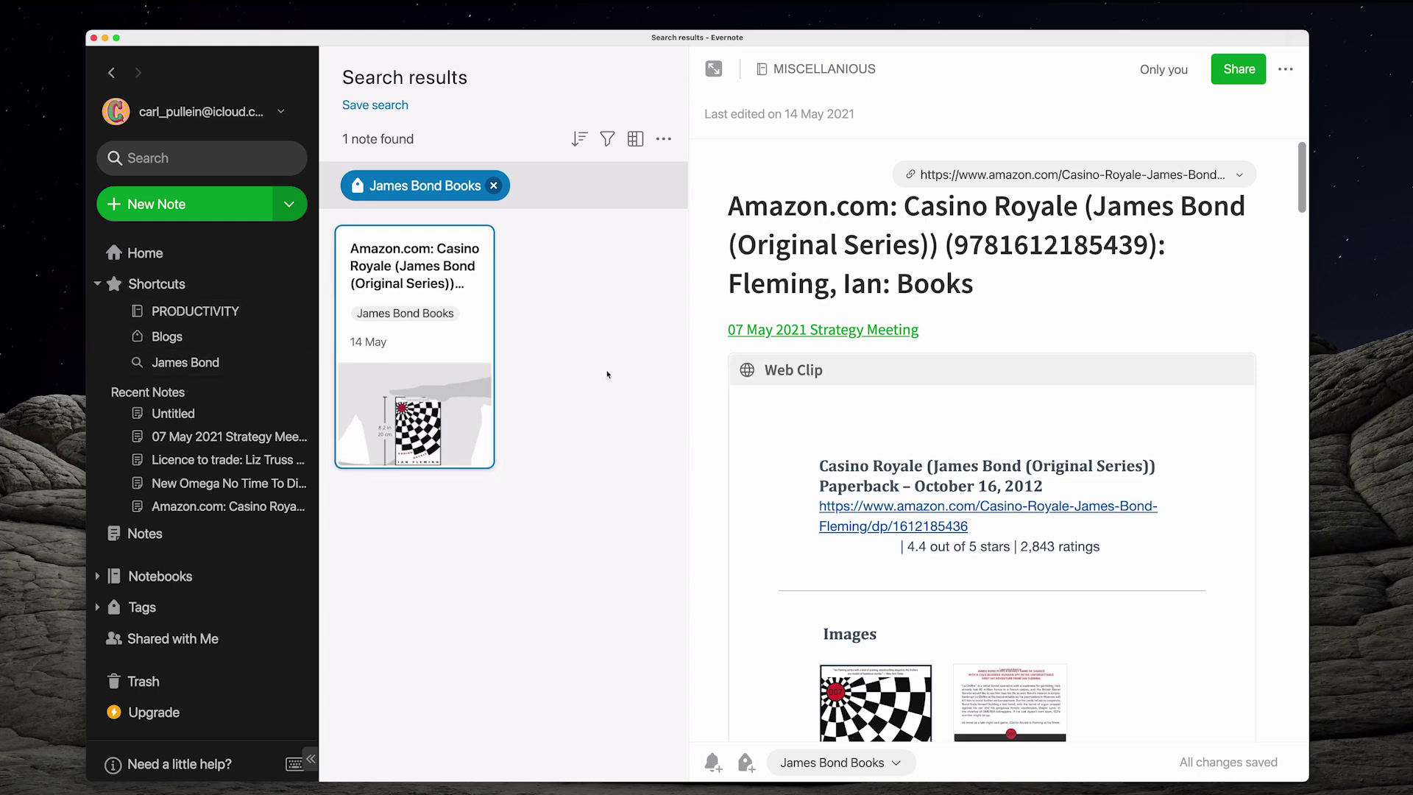
- Reopen the Keyboard Shortcuts reference from the Help menu
mouse_move(64, 7)
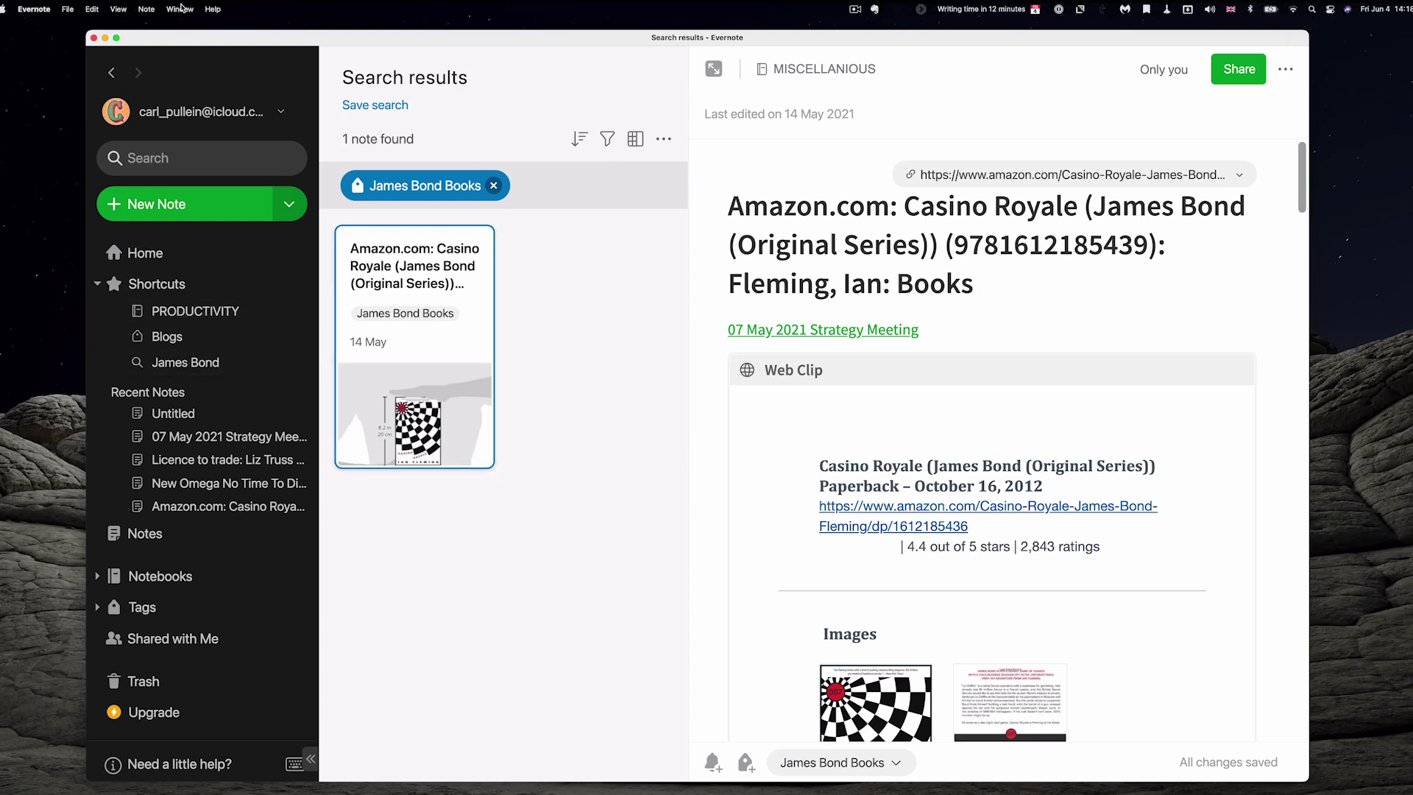
left_click(212, 8)
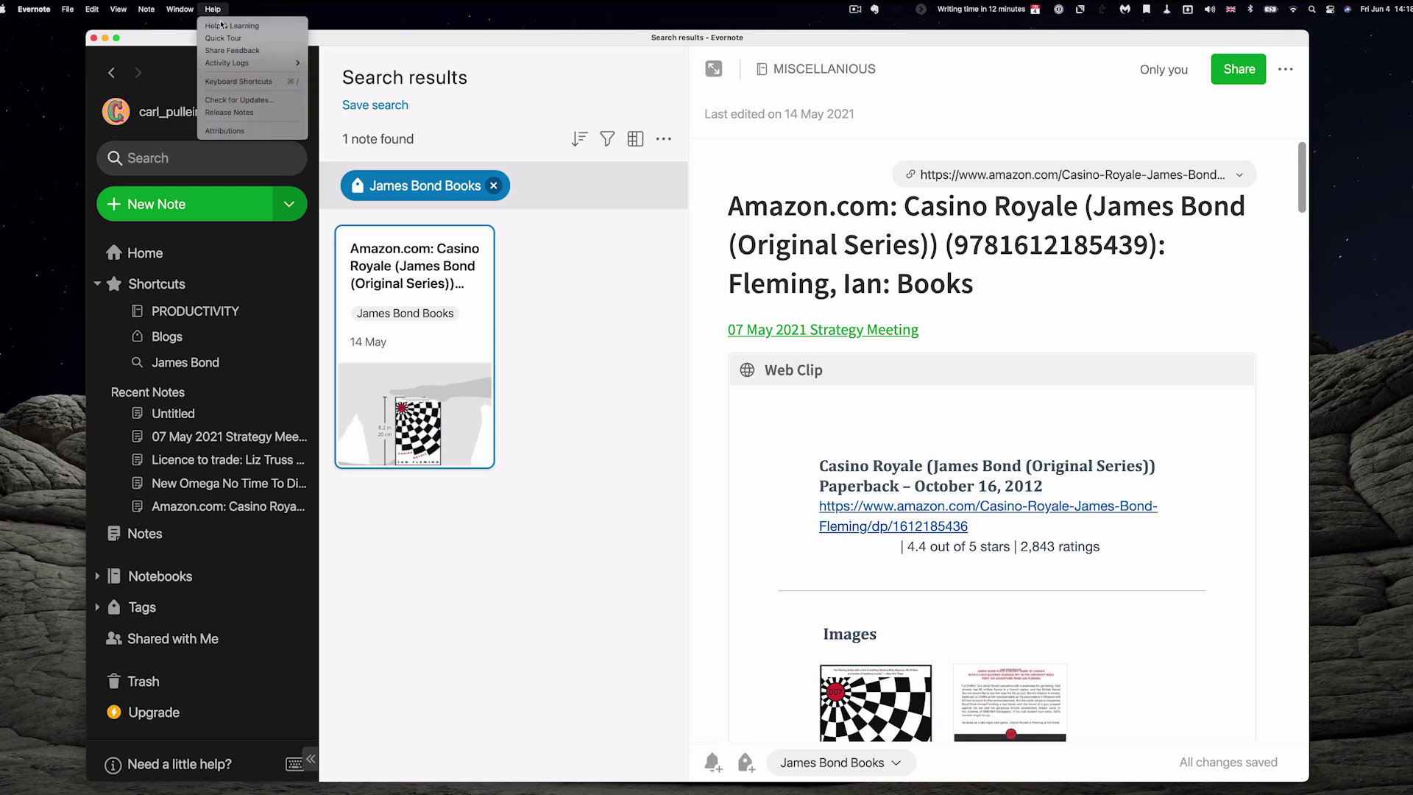
left_click(239, 81)
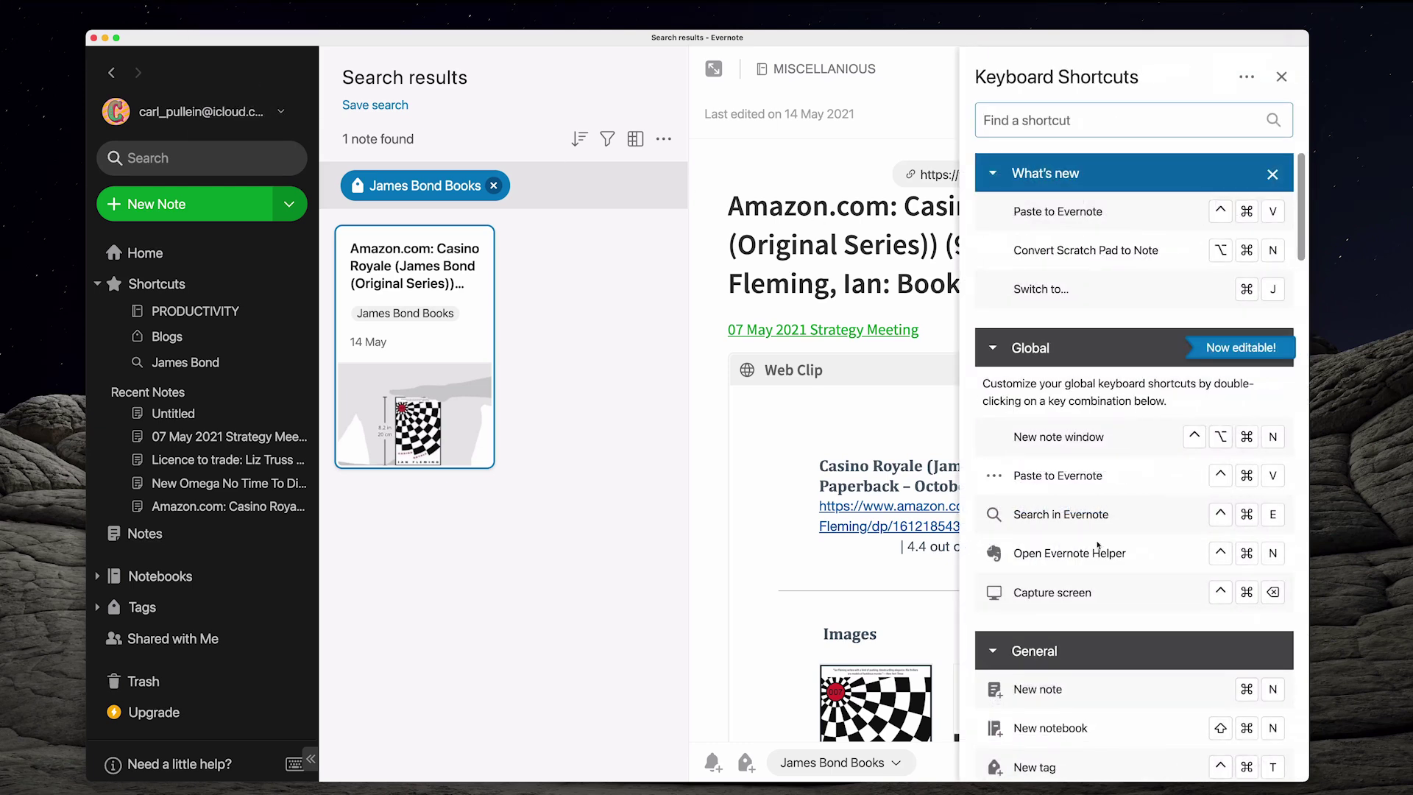
- Scroll the reference down to Auto formatting, then back up slightly
scroll(1098, 545, "down", 15)
scroll(1105, 550, "down", 10)
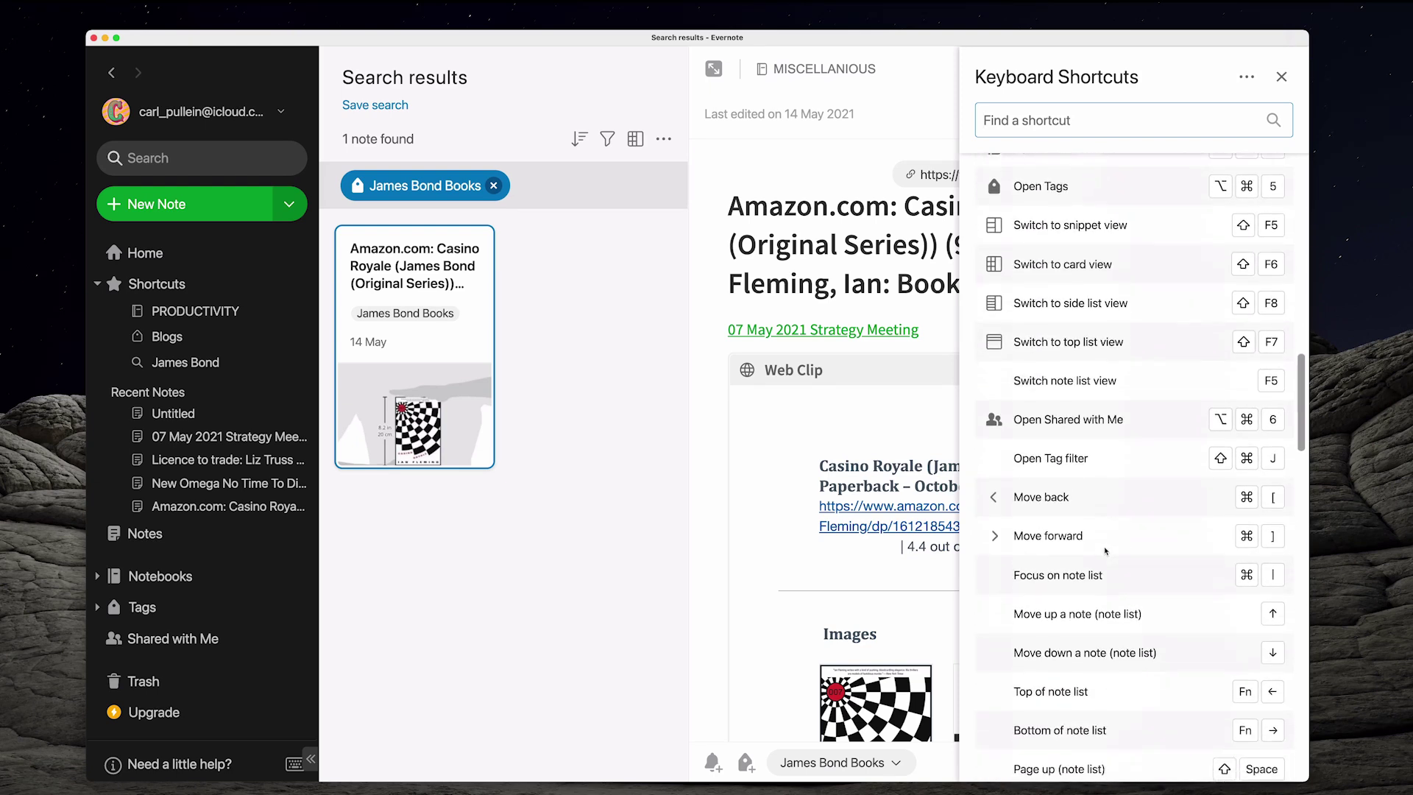
scroll(1104, 551, "down", 3)
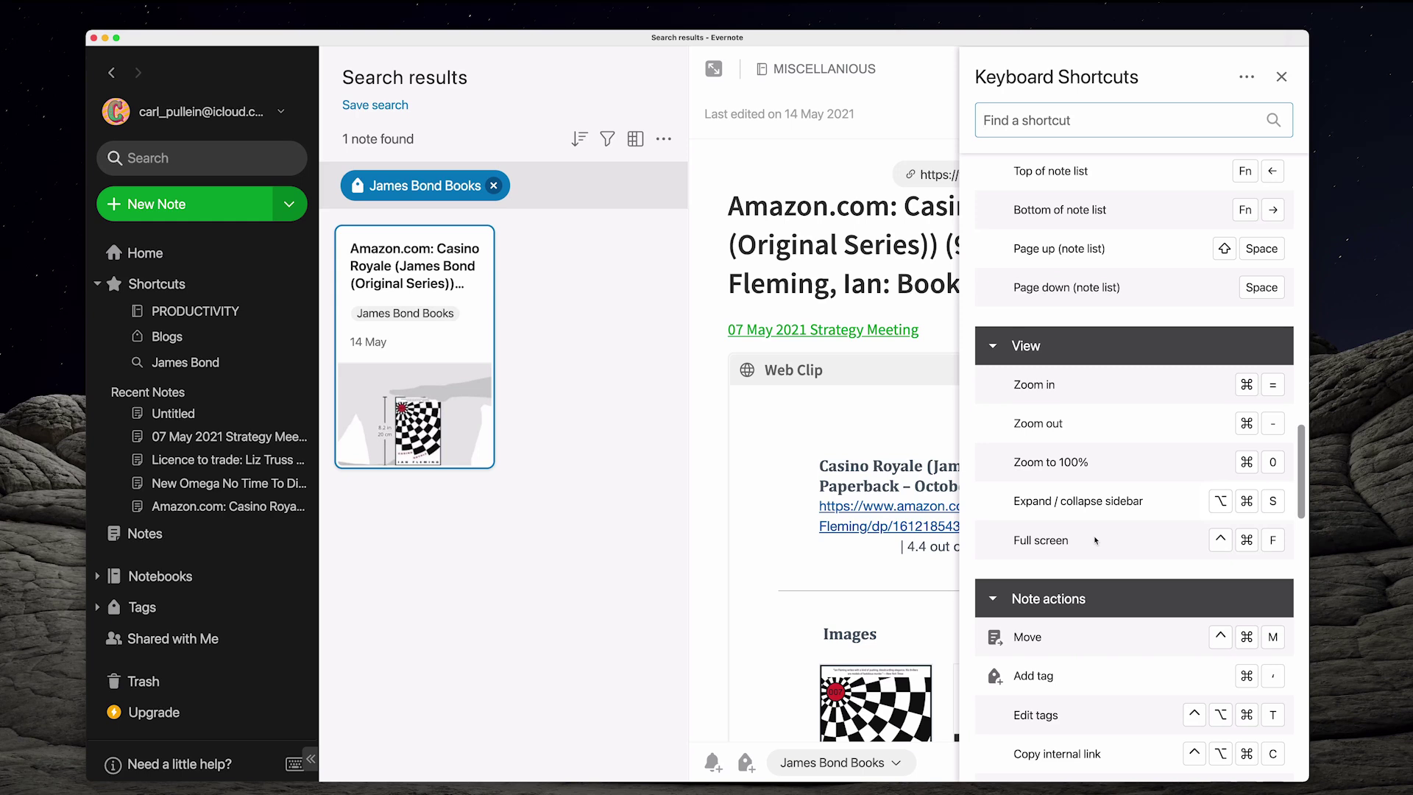
scroll(1095, 540, "down", 5)
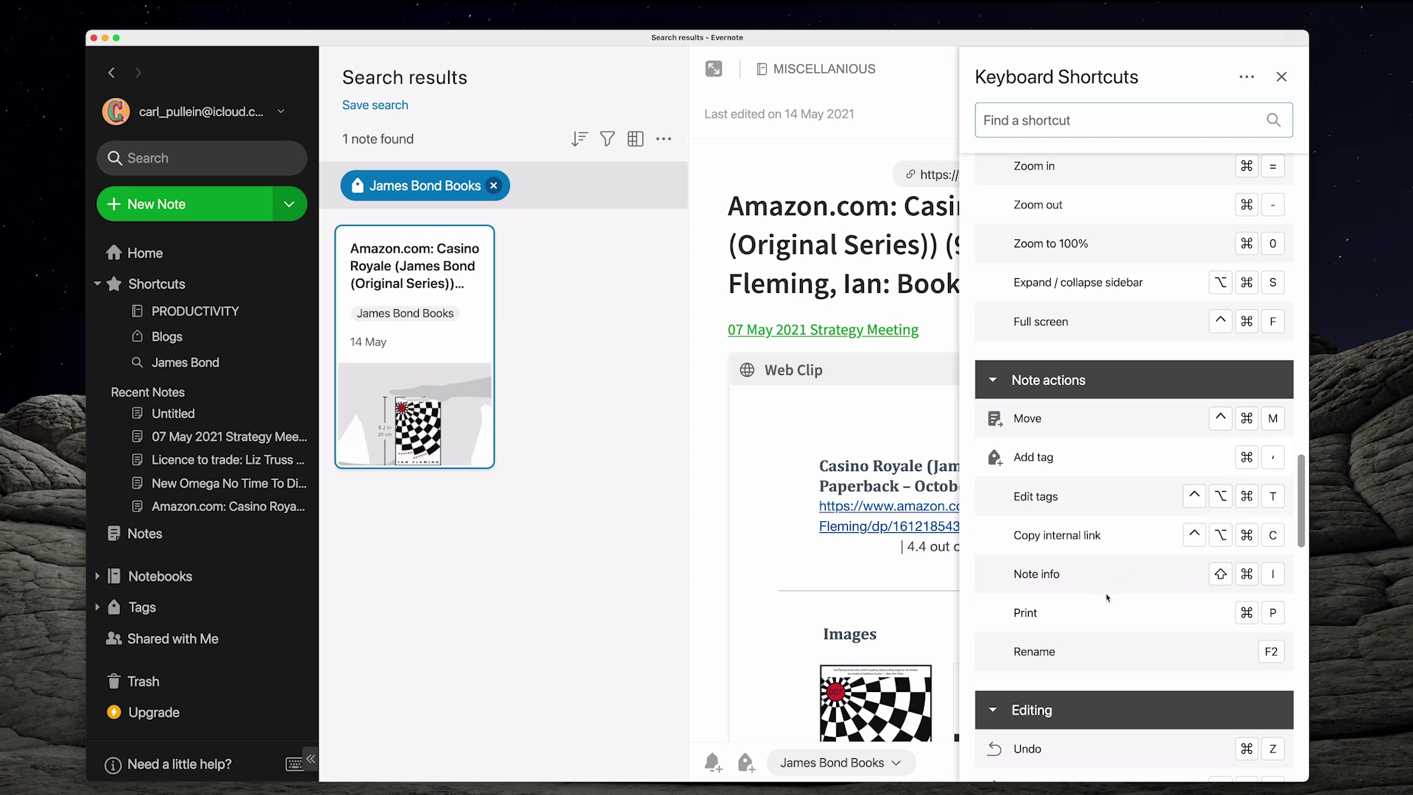
scroll(1111, 664, "down", 6)
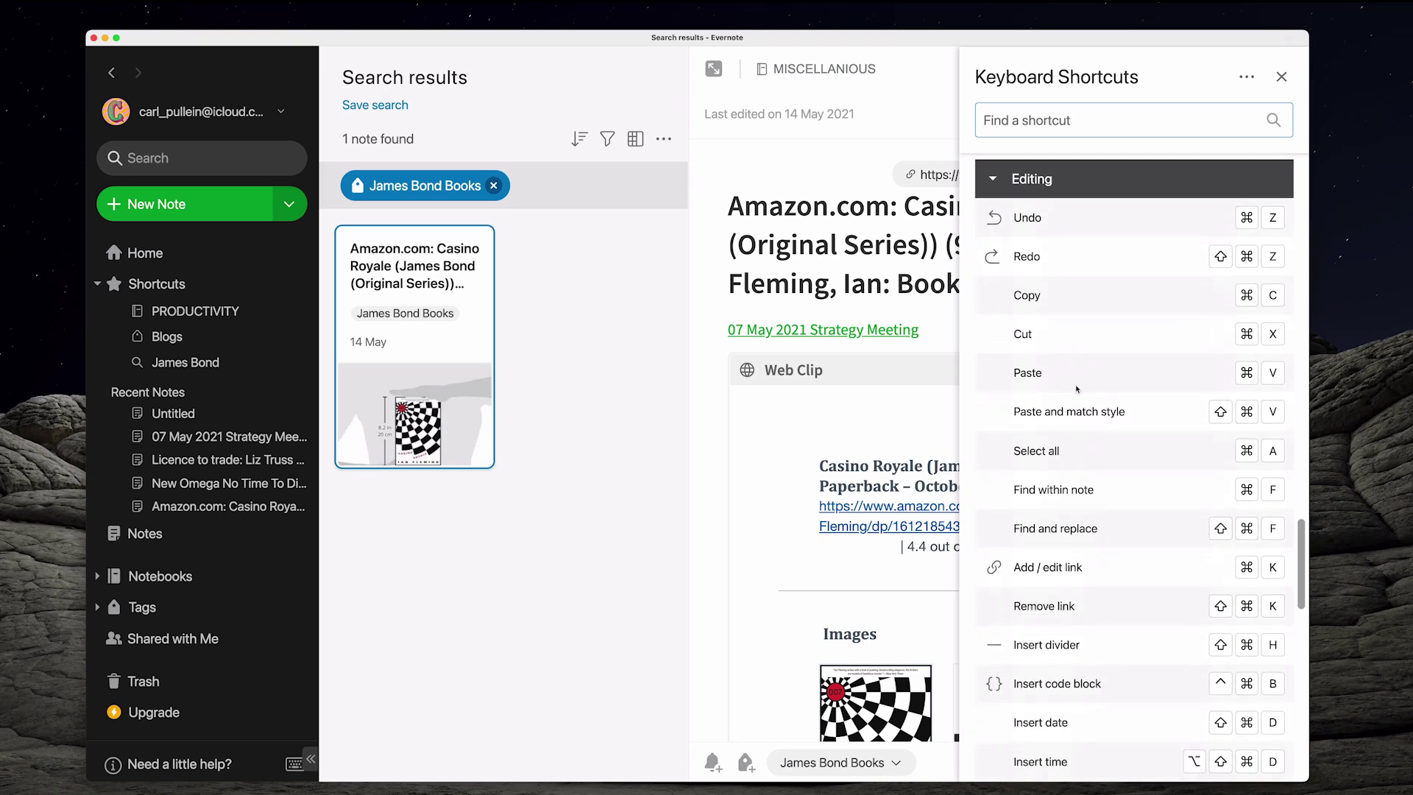
scroll(1094, 484, "down", 5)
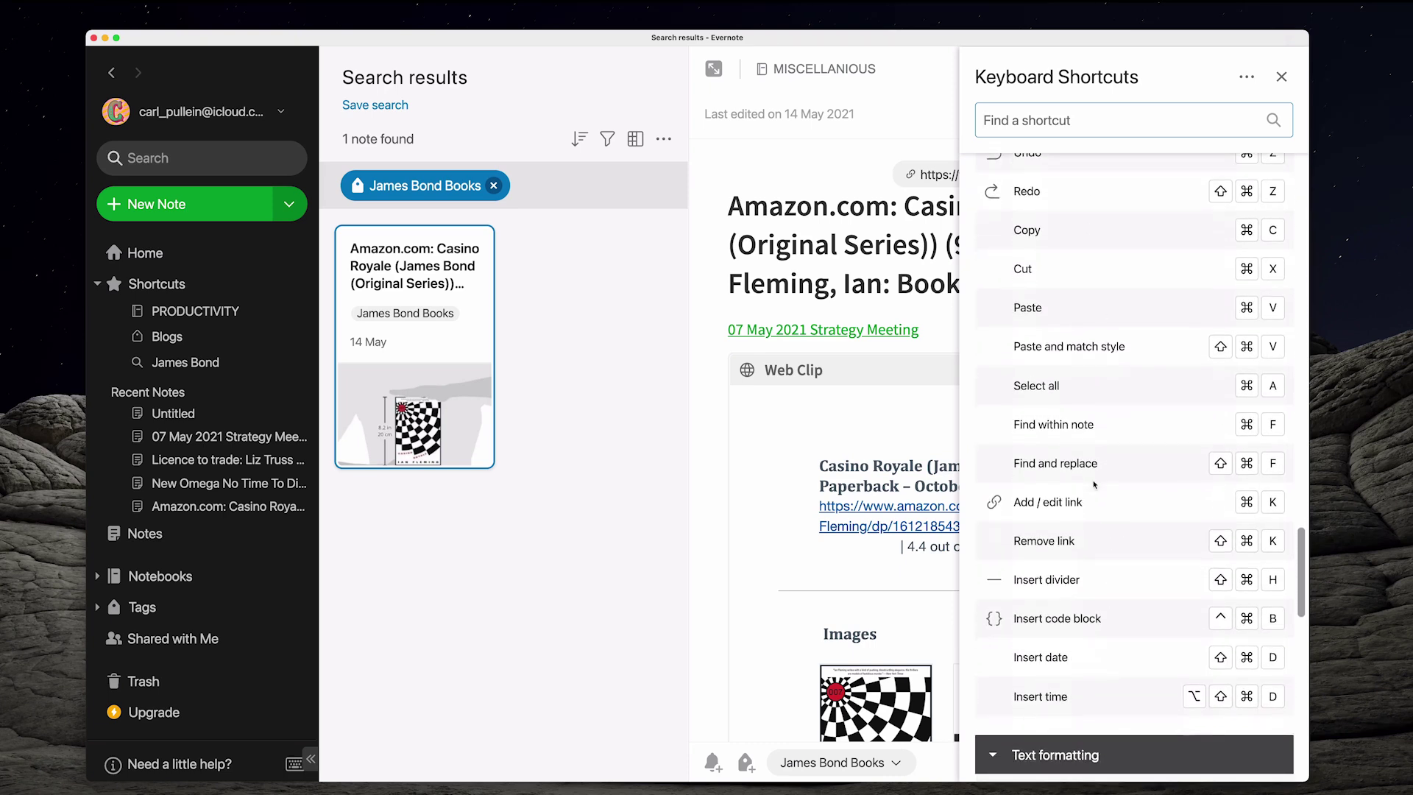
scroll(1084, 599, "down", 15)
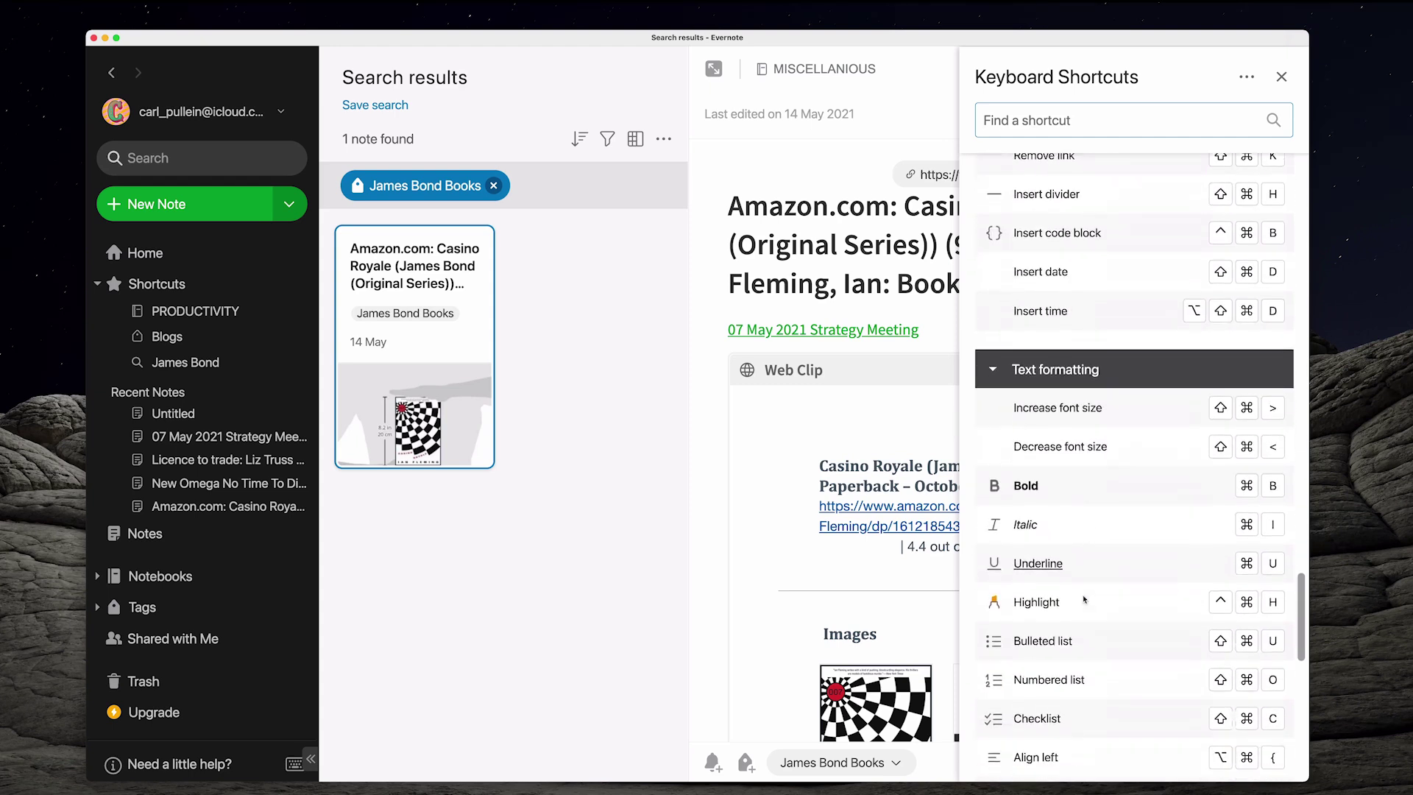
scroll(1084, 599, "down", 13)
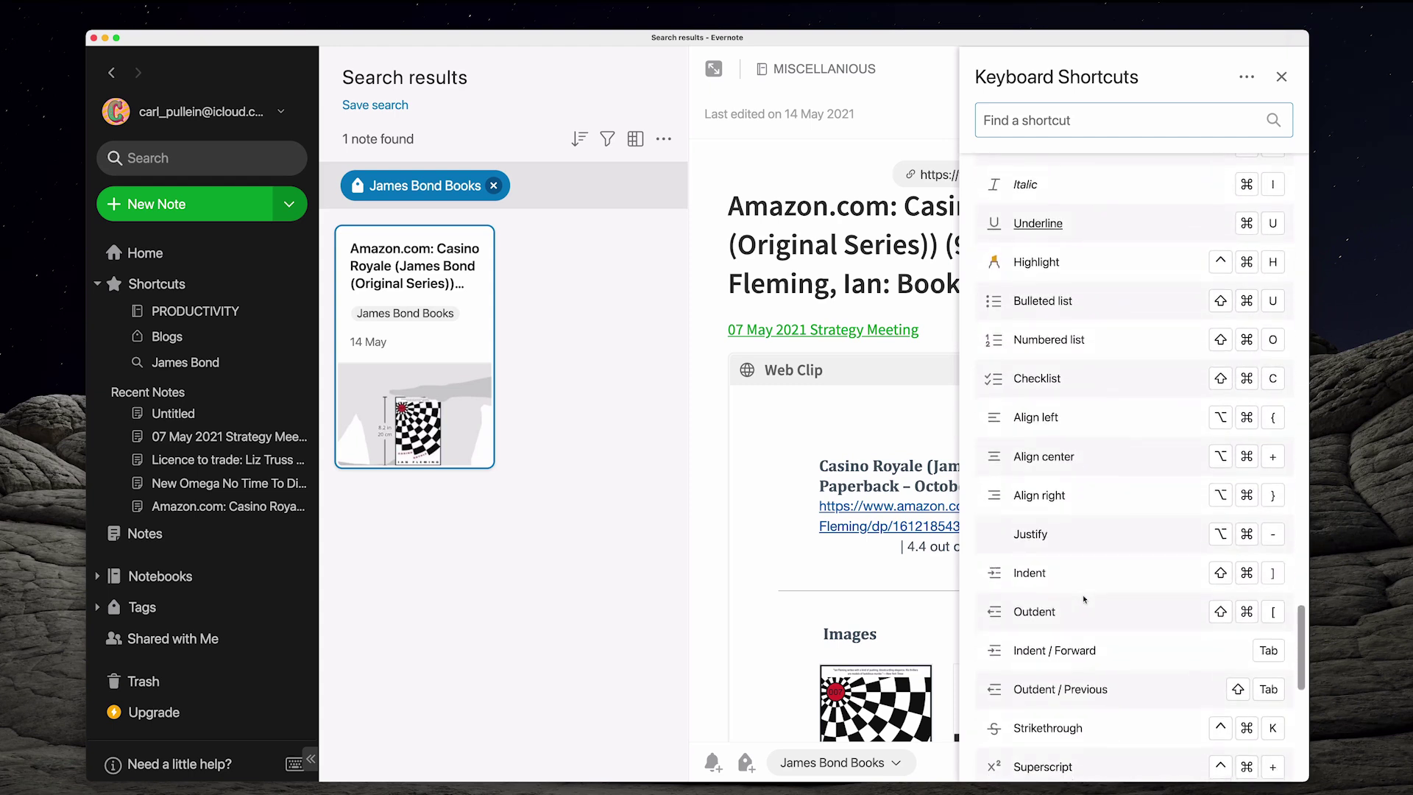
scroll(1084, 600, "down", 6)
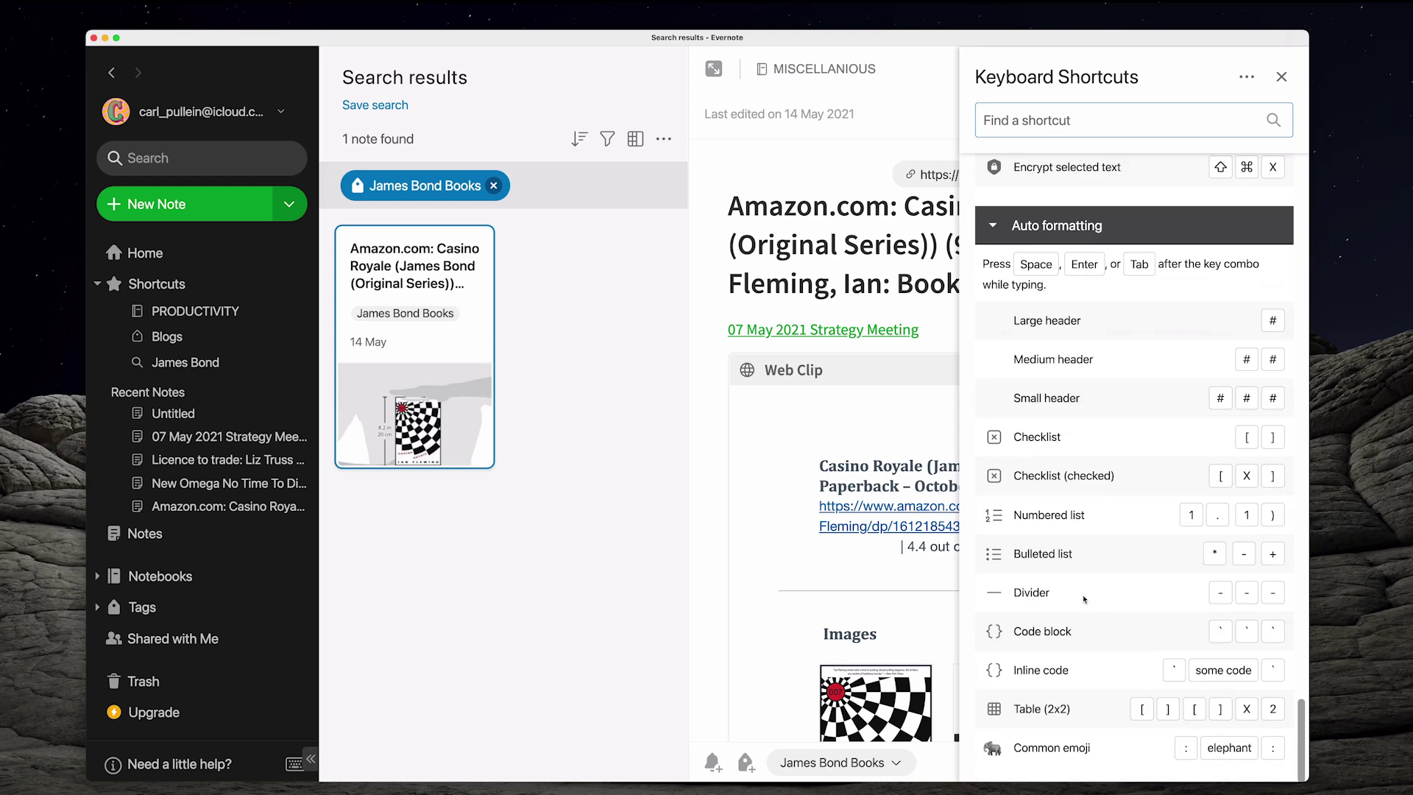
scroll(1083, 599, "up", 20)
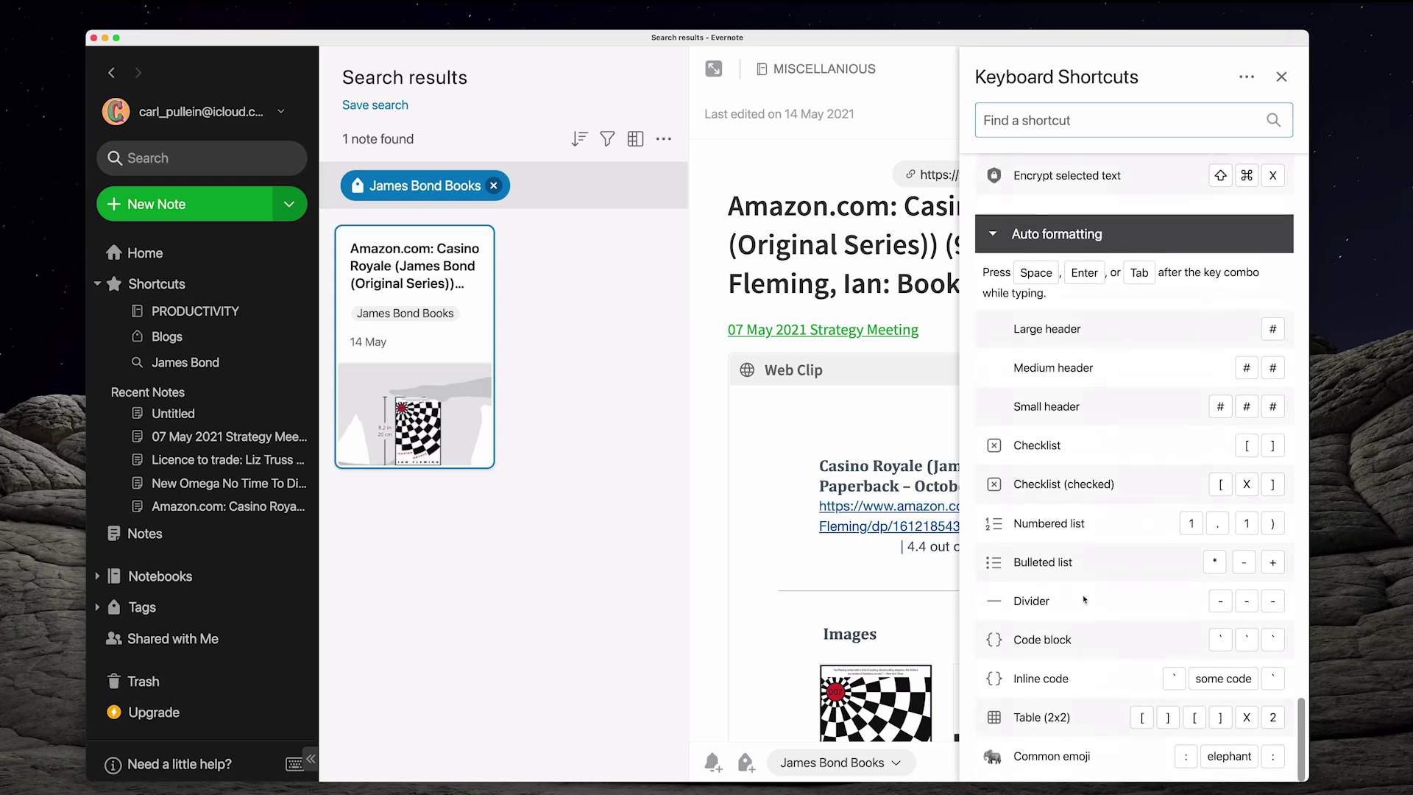
- Scroll the Keyboard Shortcuts reference up toward What's new and Global shortcuts
scroll(1084, 600, "up", 20)
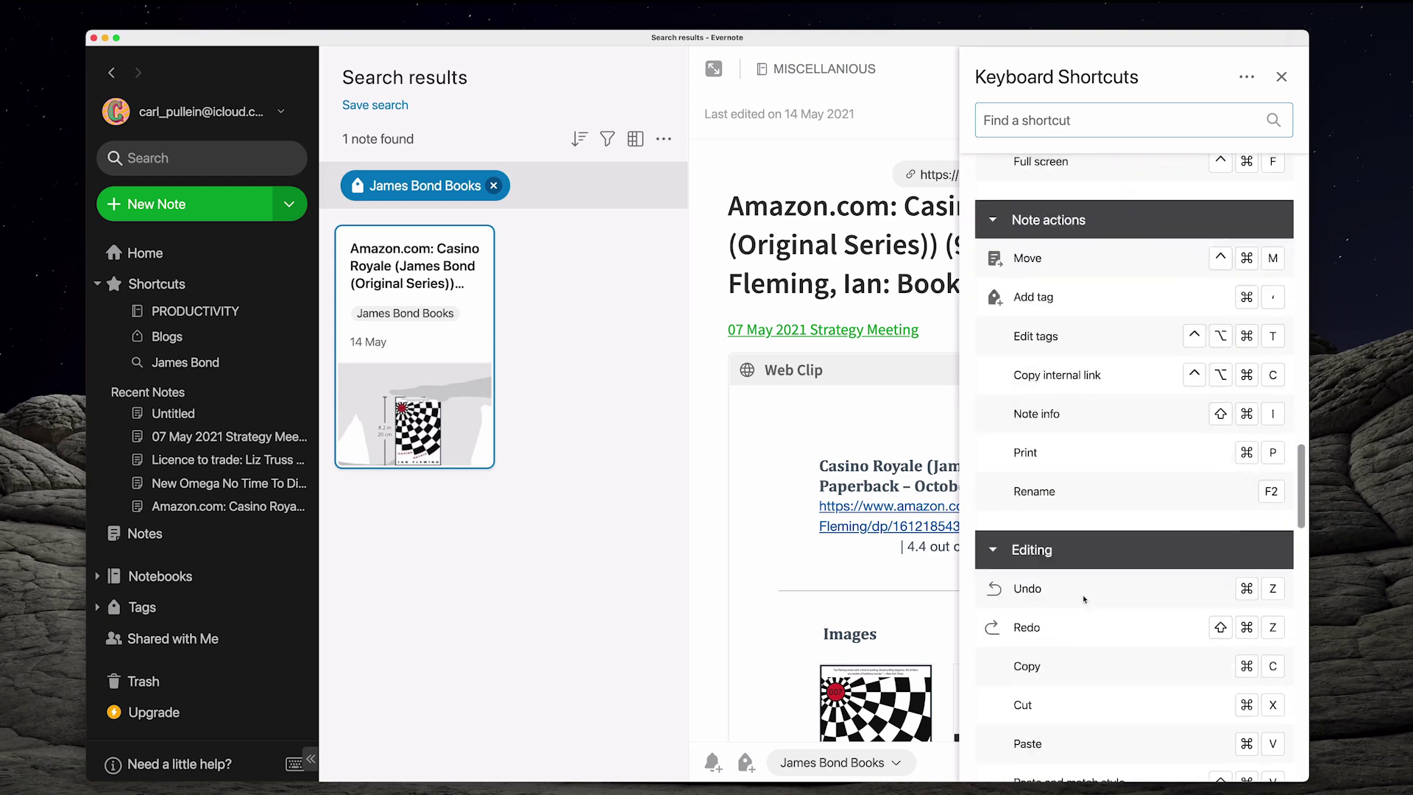